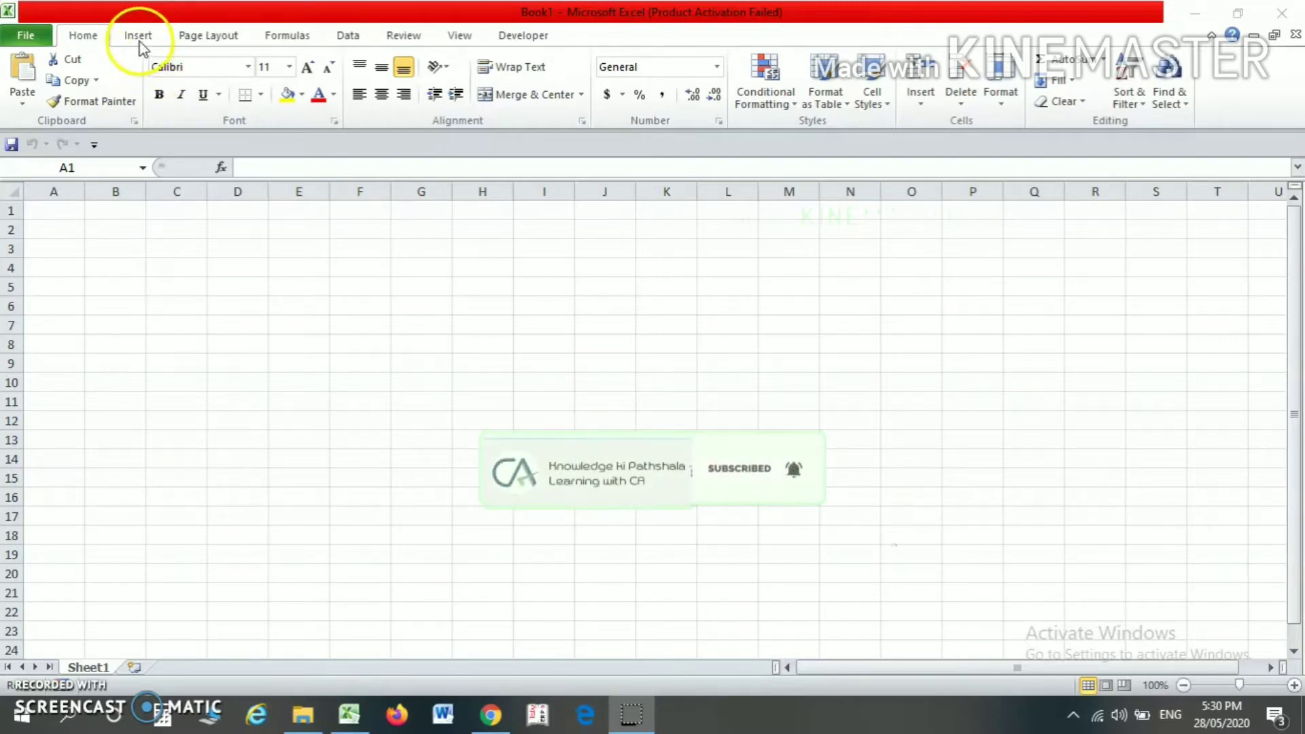
Browse the Page Layout, Insert and Formulas ribbon tabs, then return to the Home tab.
left_click(186, 36)
left_click(203, 37)
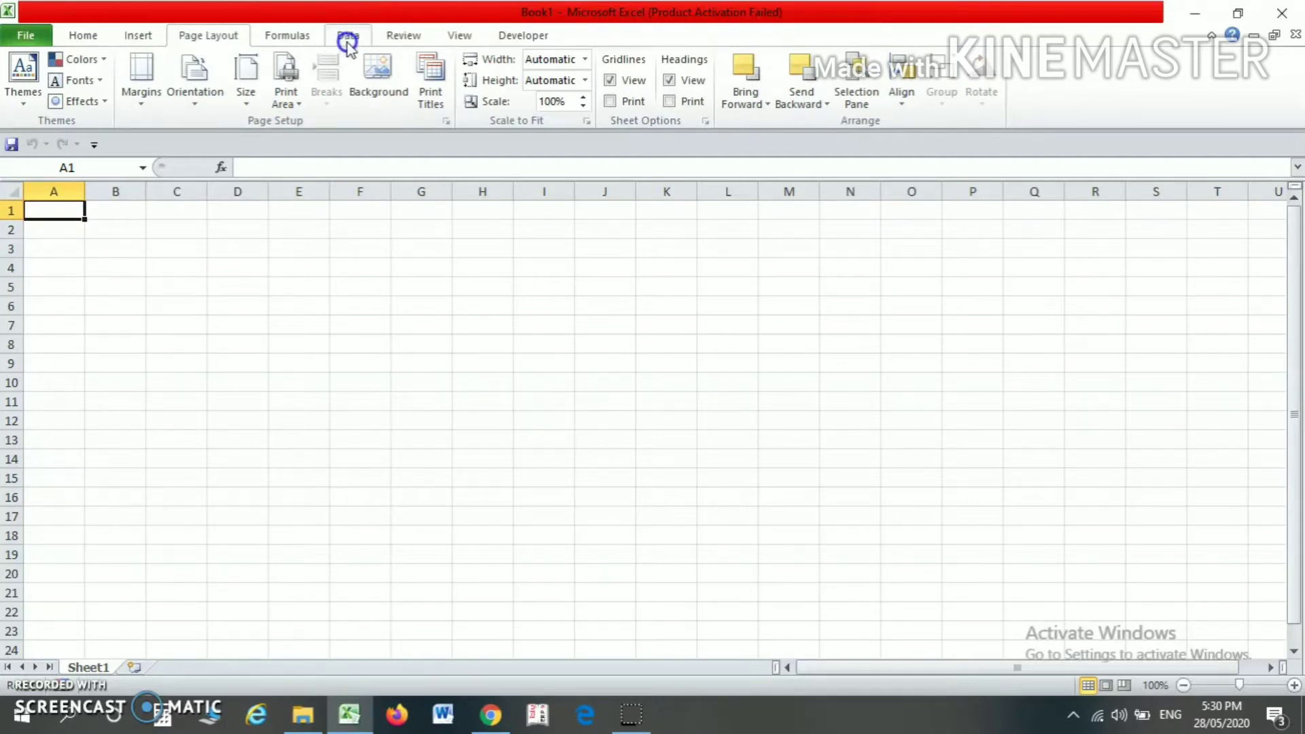
left_click(70, 37)
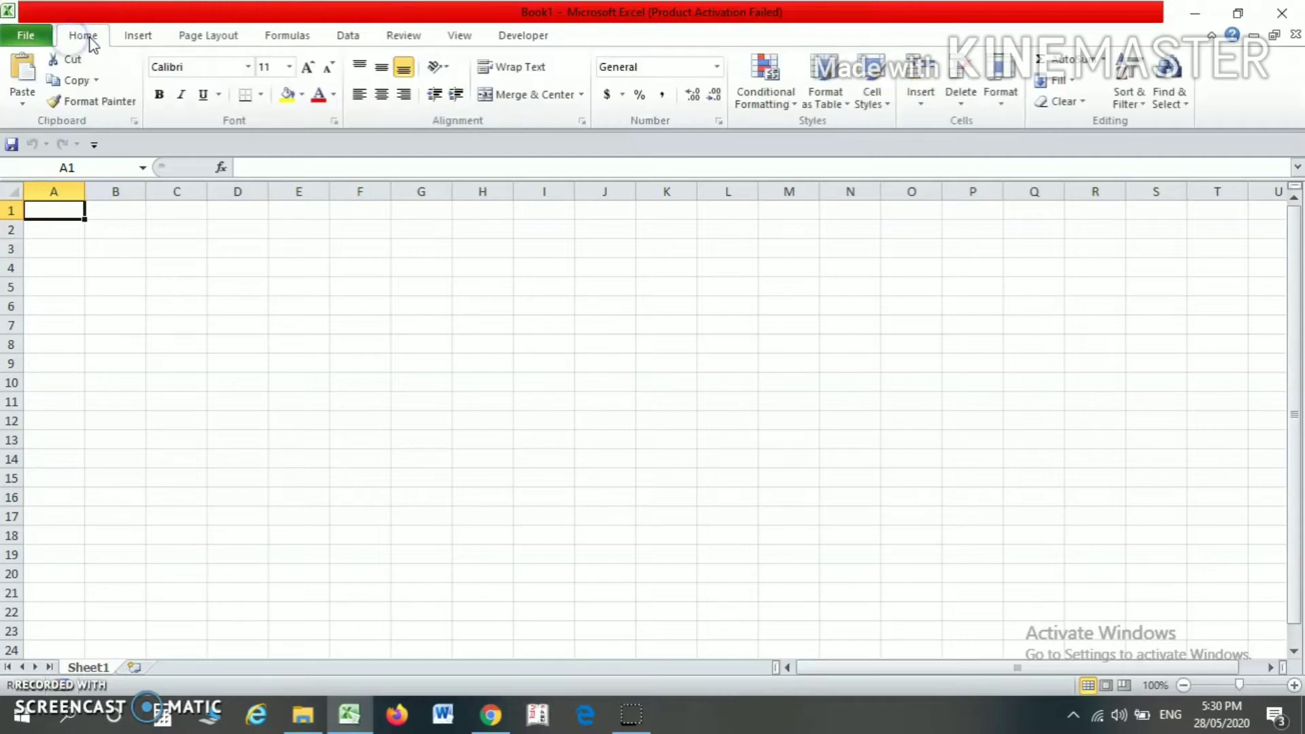
left_click(121, 43)
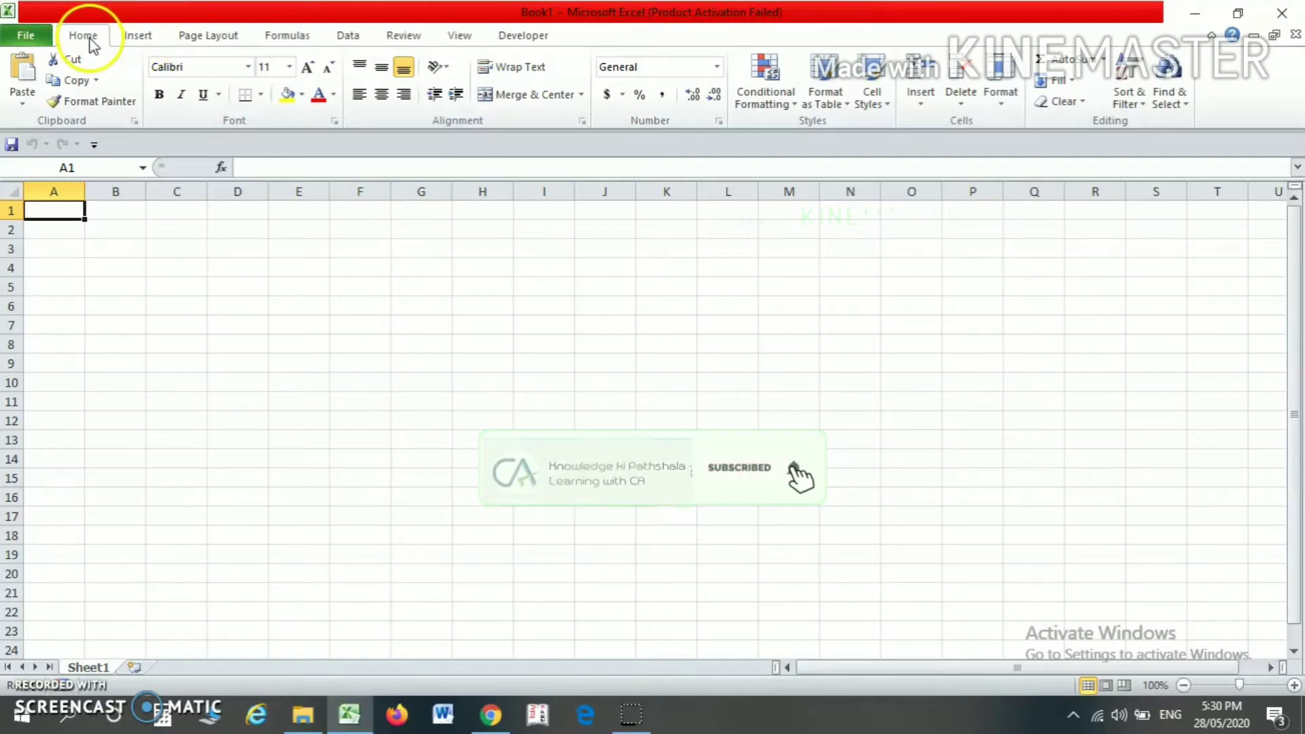
left_click(128, 37)
left_click(218, 35)
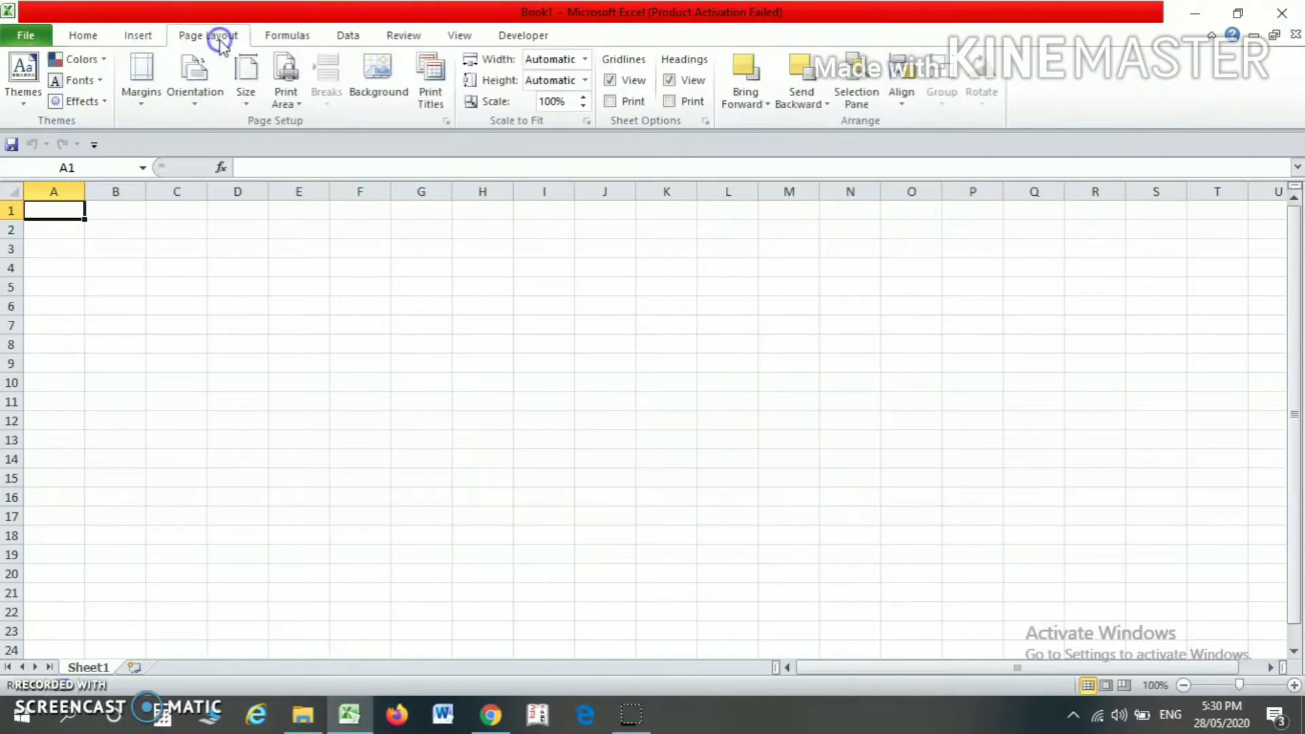
left_click(272, 39)
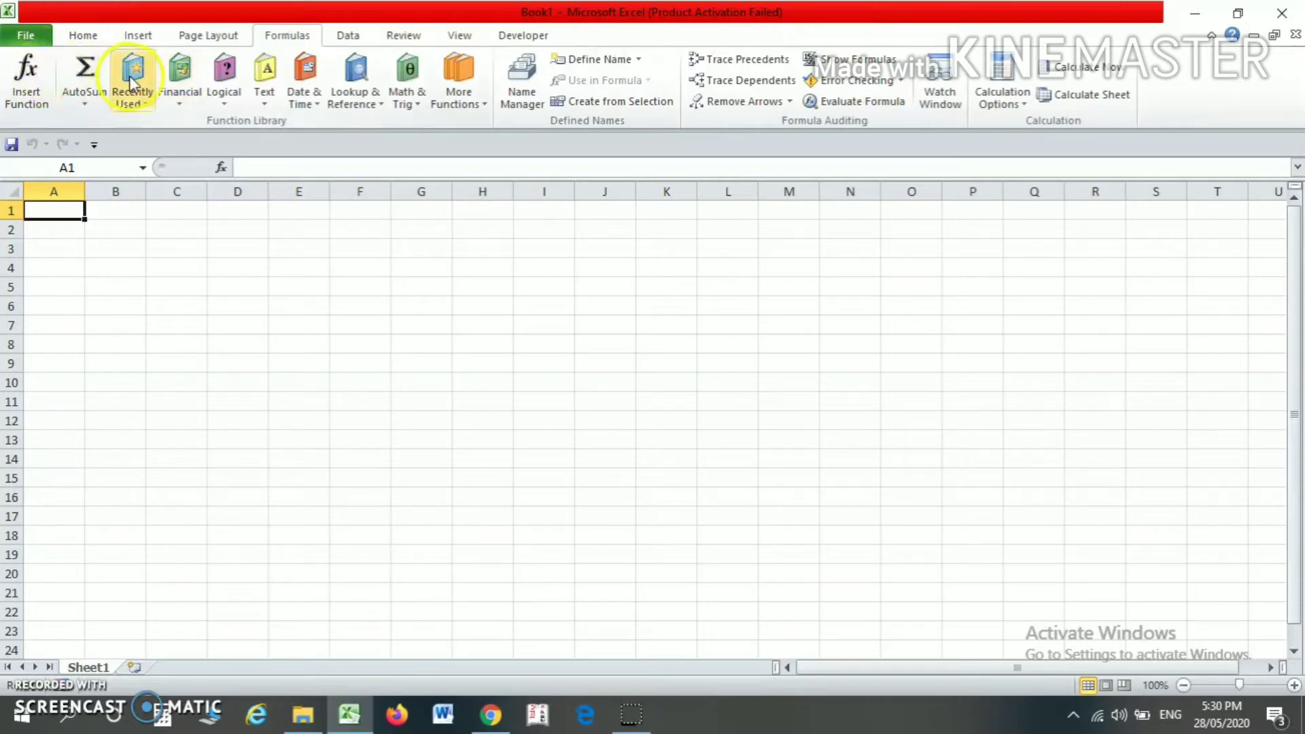
left_click(76, 34)
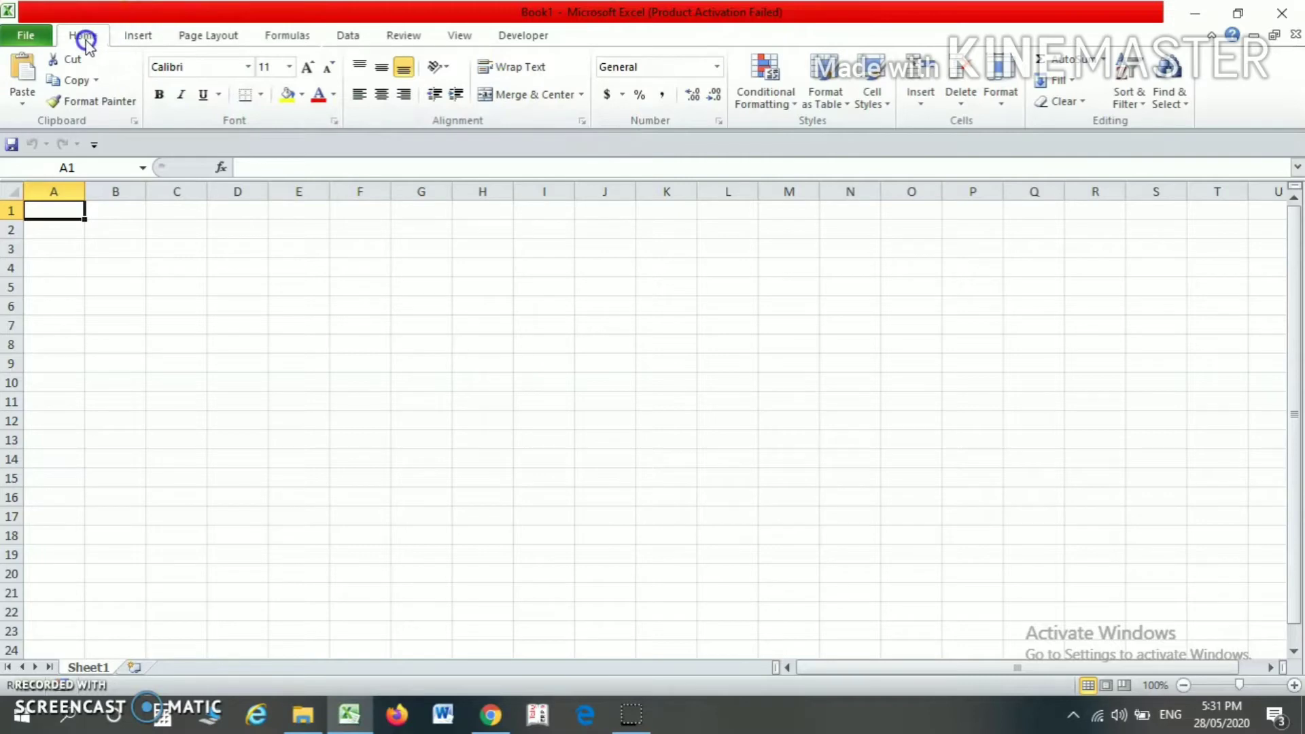
Open Excel Options from the File backstage and go to the Customize Ribbon page.
left_click(29, 35)
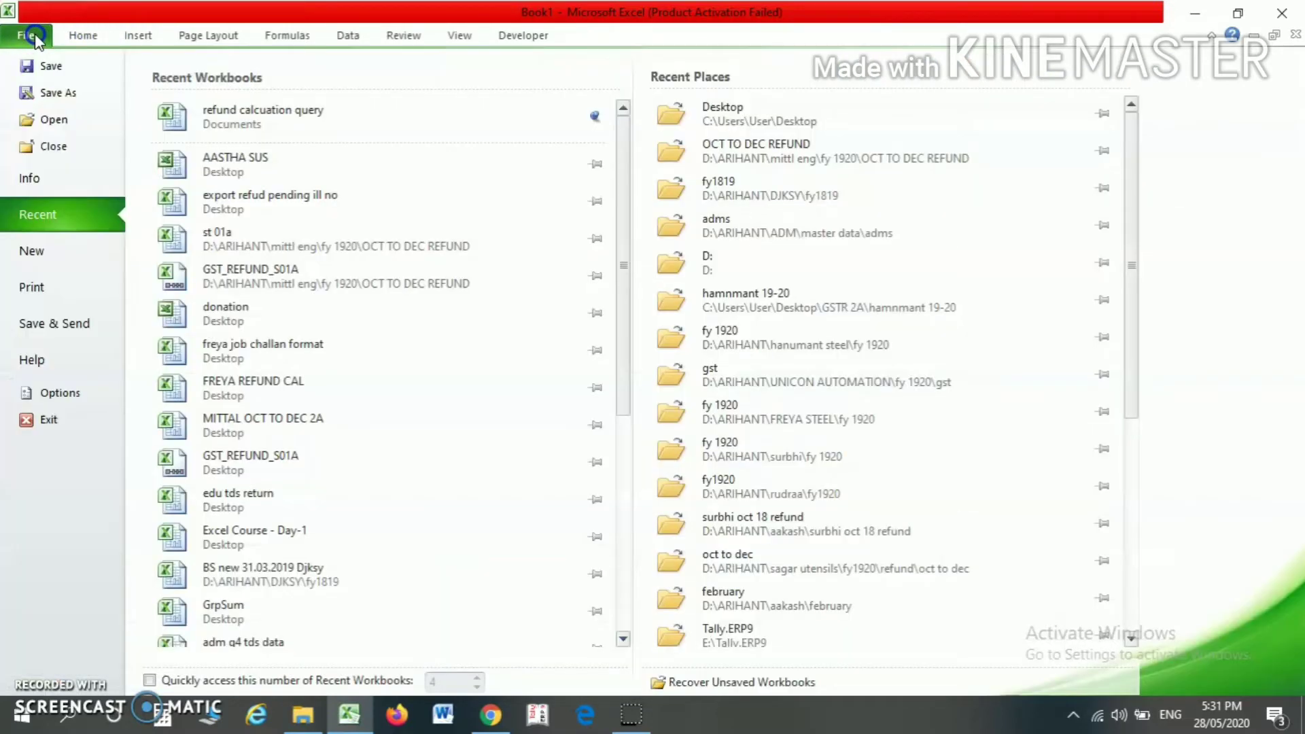
left_click(39, 380)
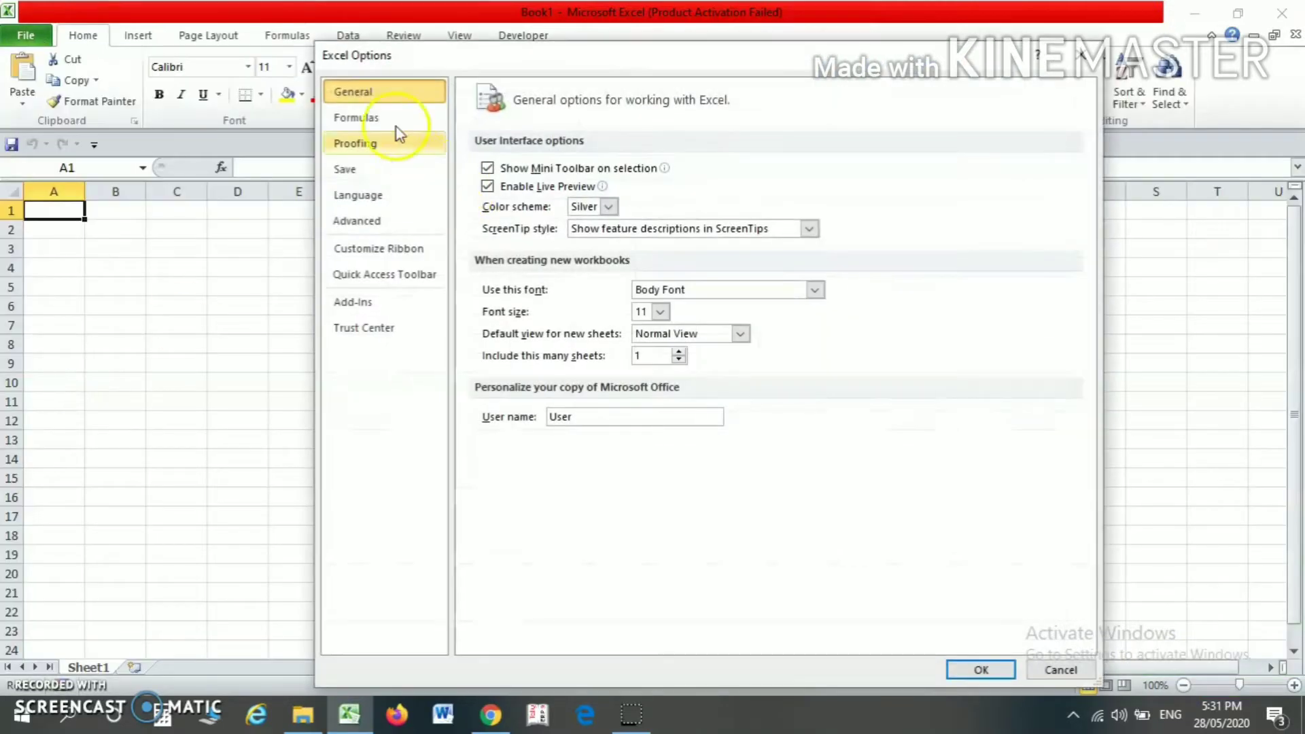
left_click(342, 68)
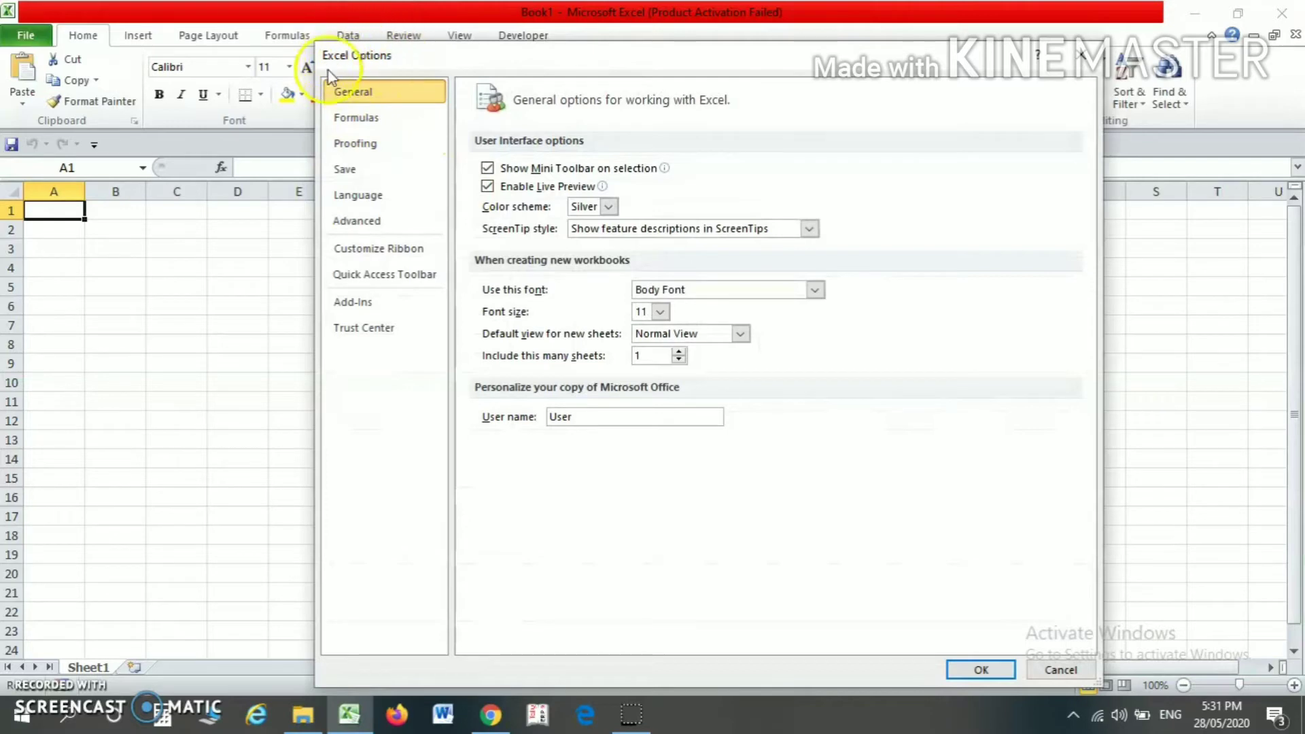
left_click(366, 252)
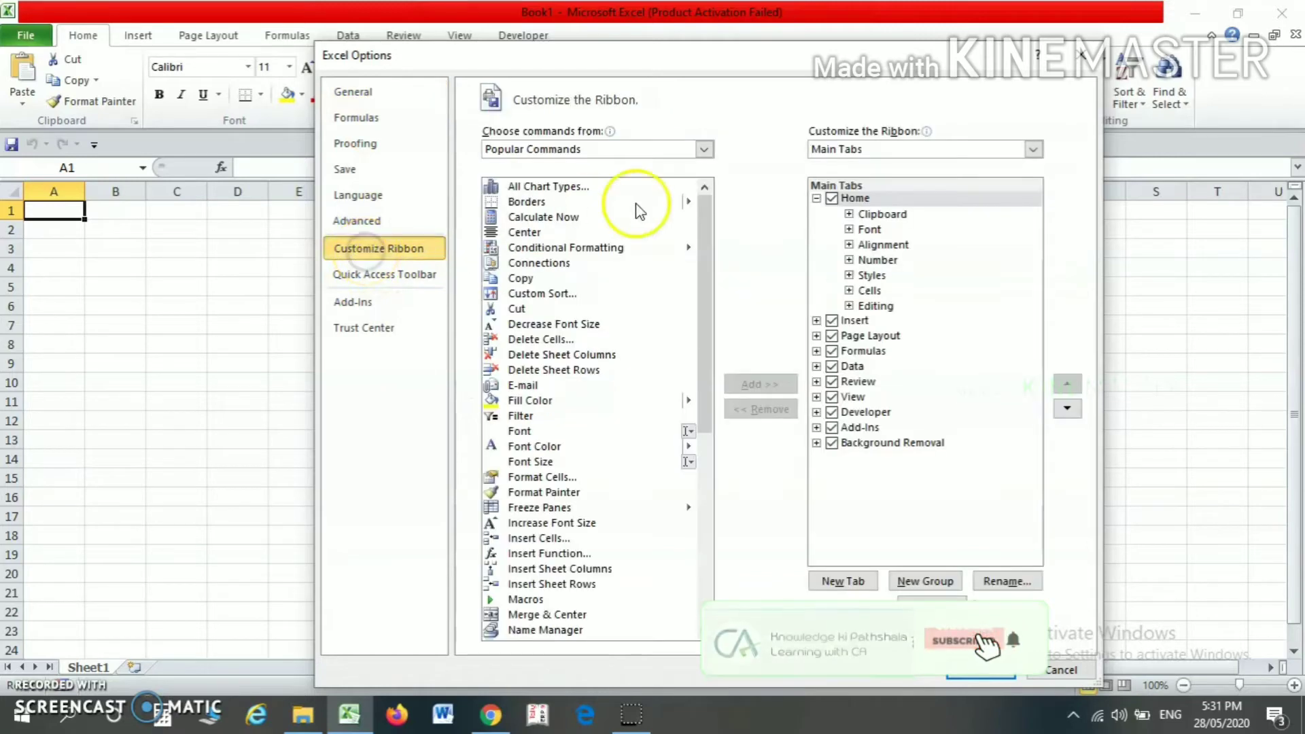
Expand and collapse the Home and Insert group lists in Main Tabs, leaving Home collapsed.
left_click(816, 199)
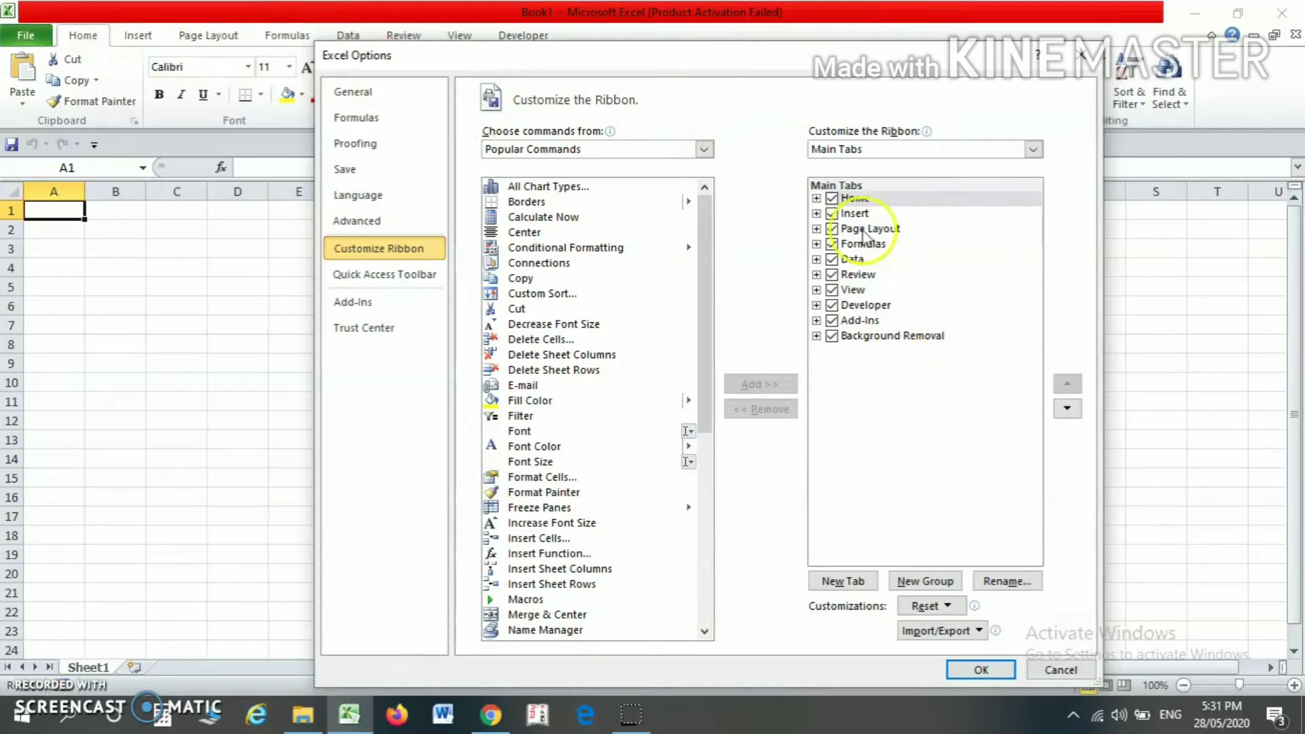
left_click(816, 199)
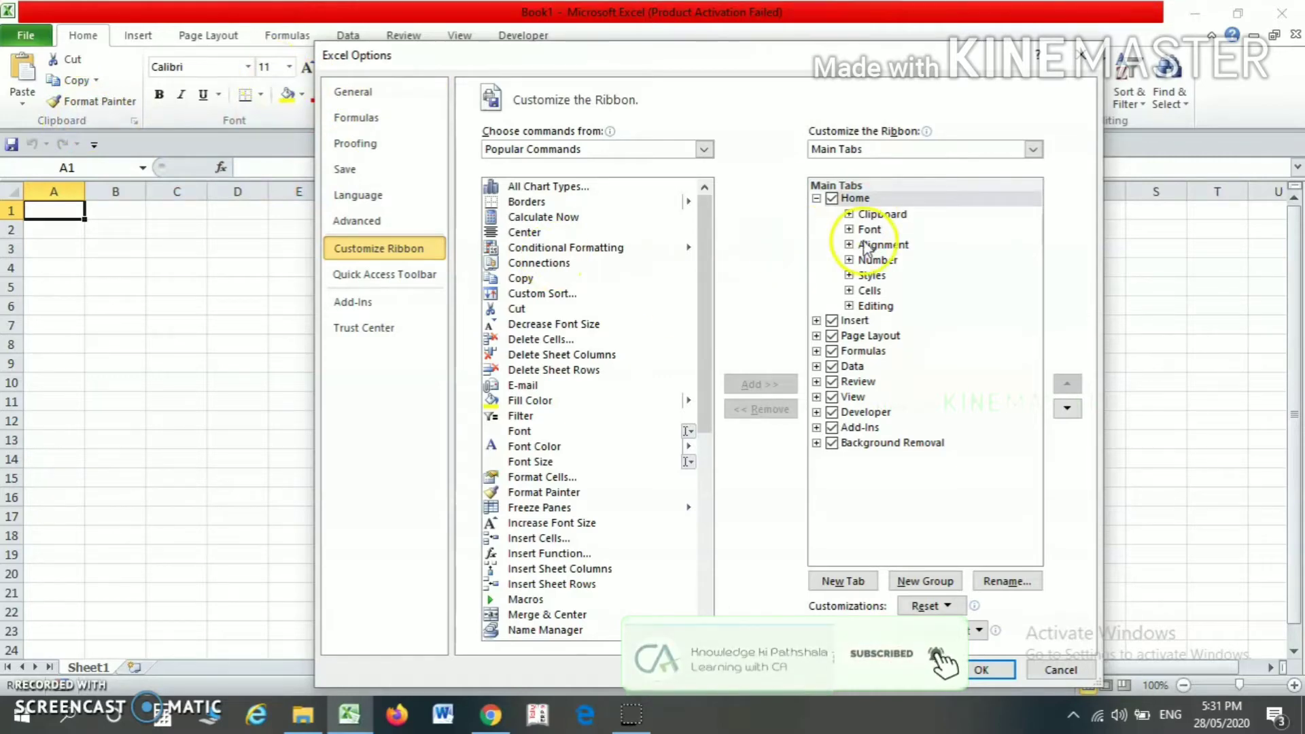
left_click_drag(491, 56, 563, 195)
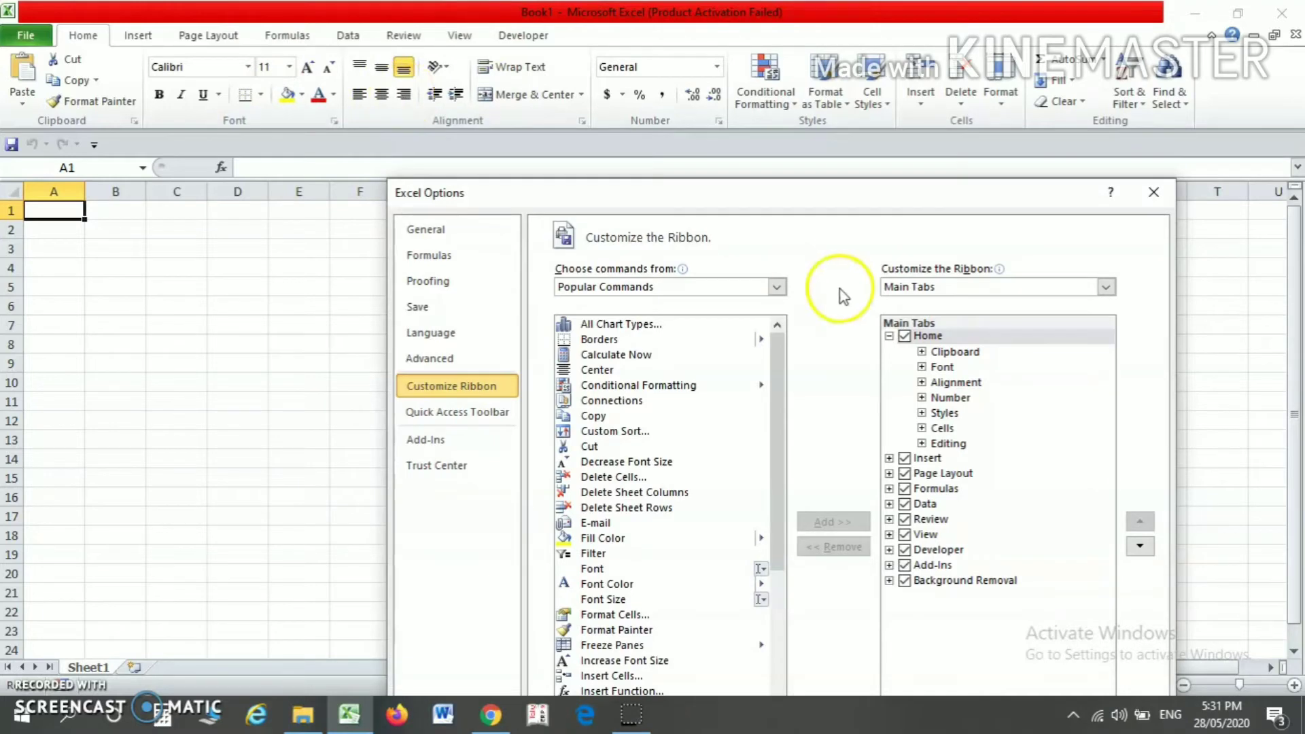
left_click(889, 336)
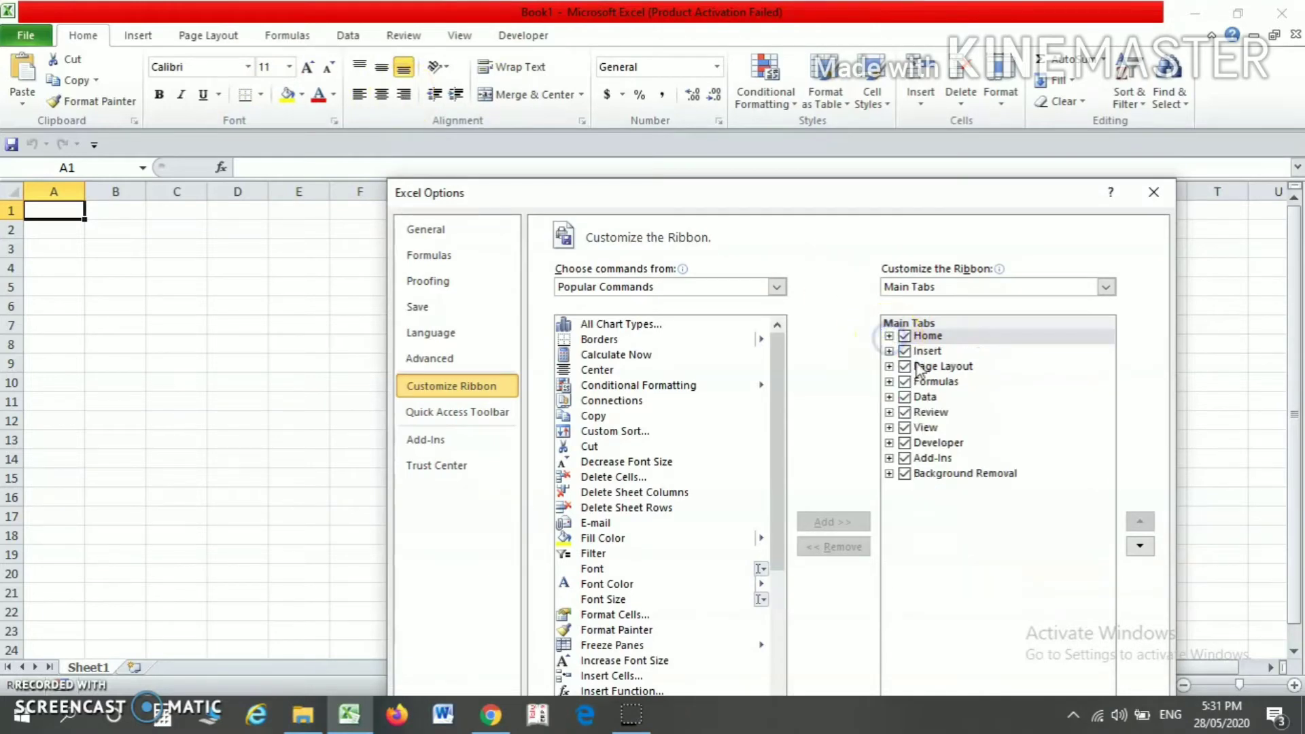
left_click(889, 335)
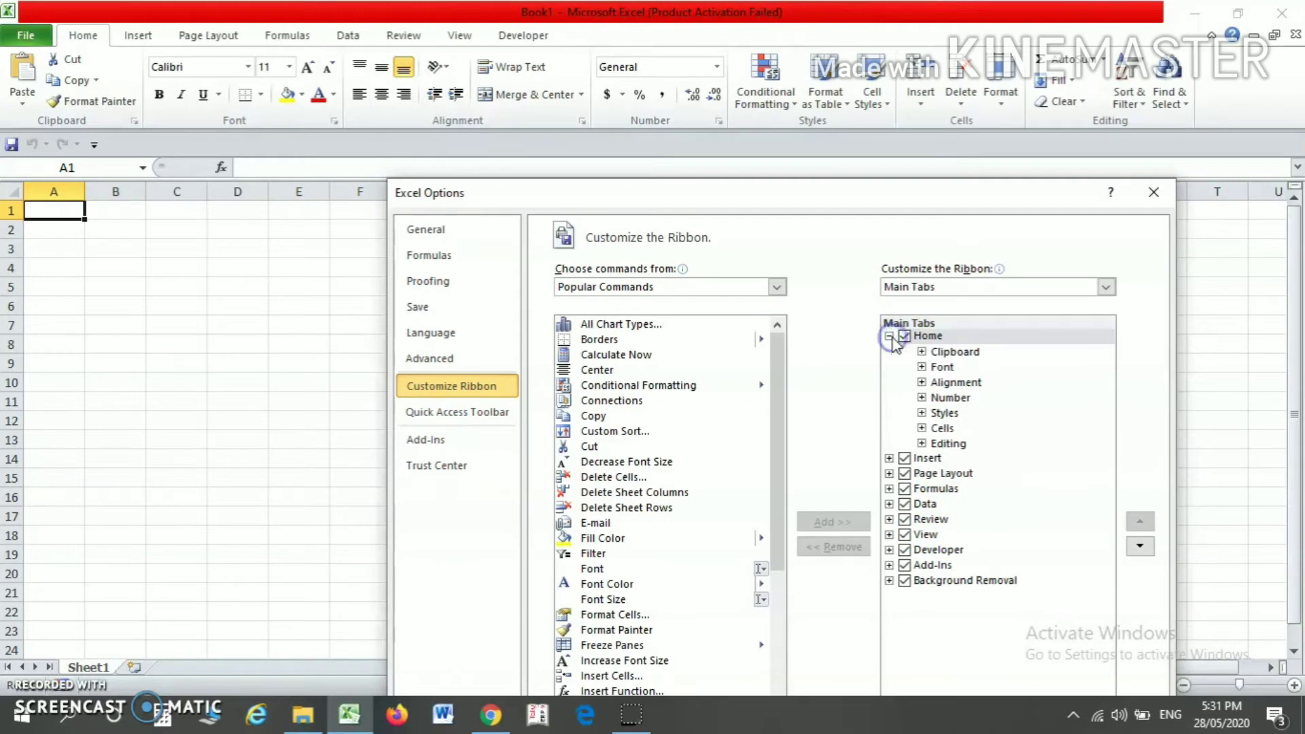
left_click(889, 458)
left_click(889, 458)
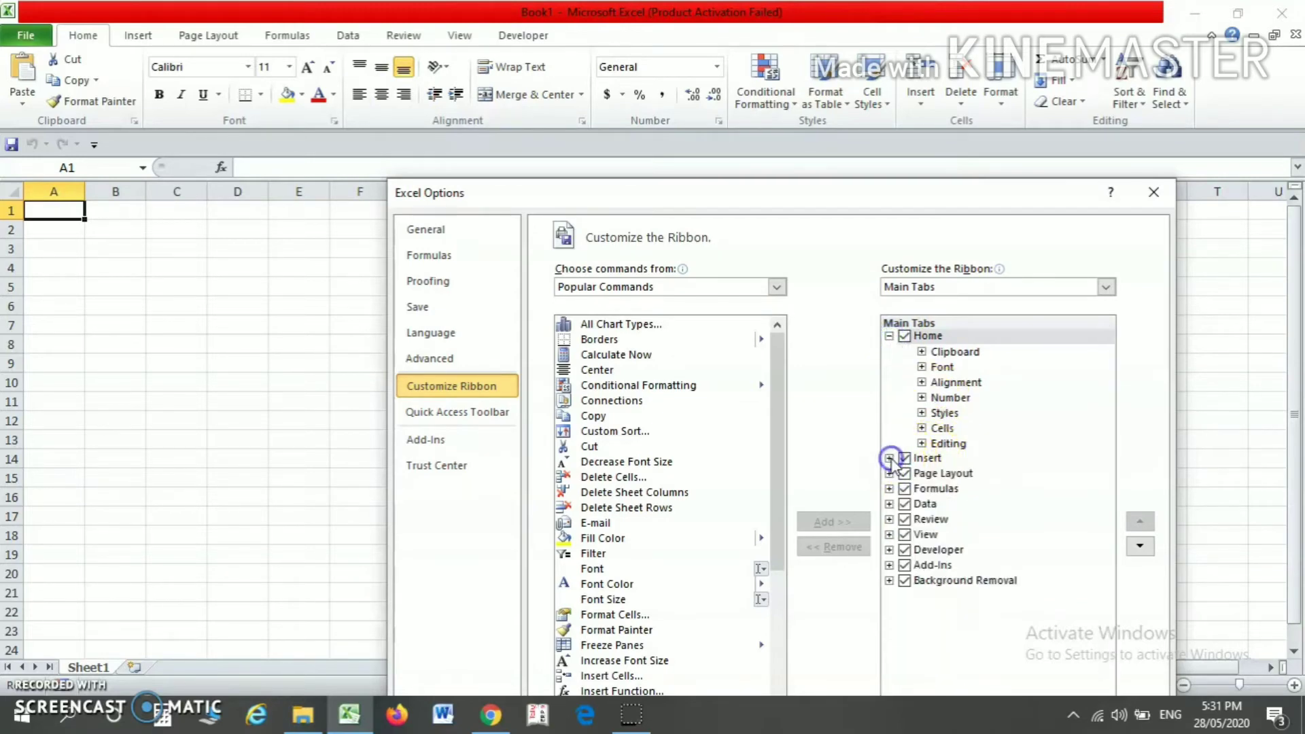
left_click(889, 336)
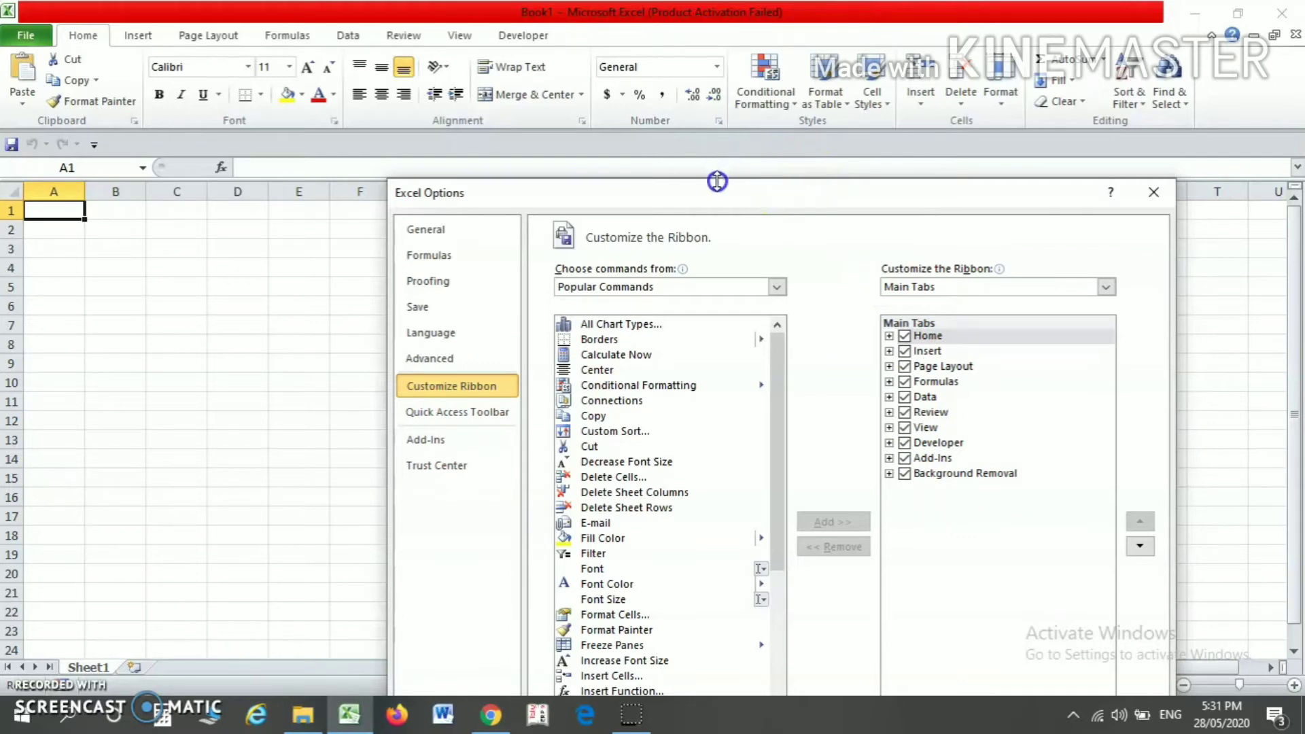
left_click_drag(713, 197, 602, 84)
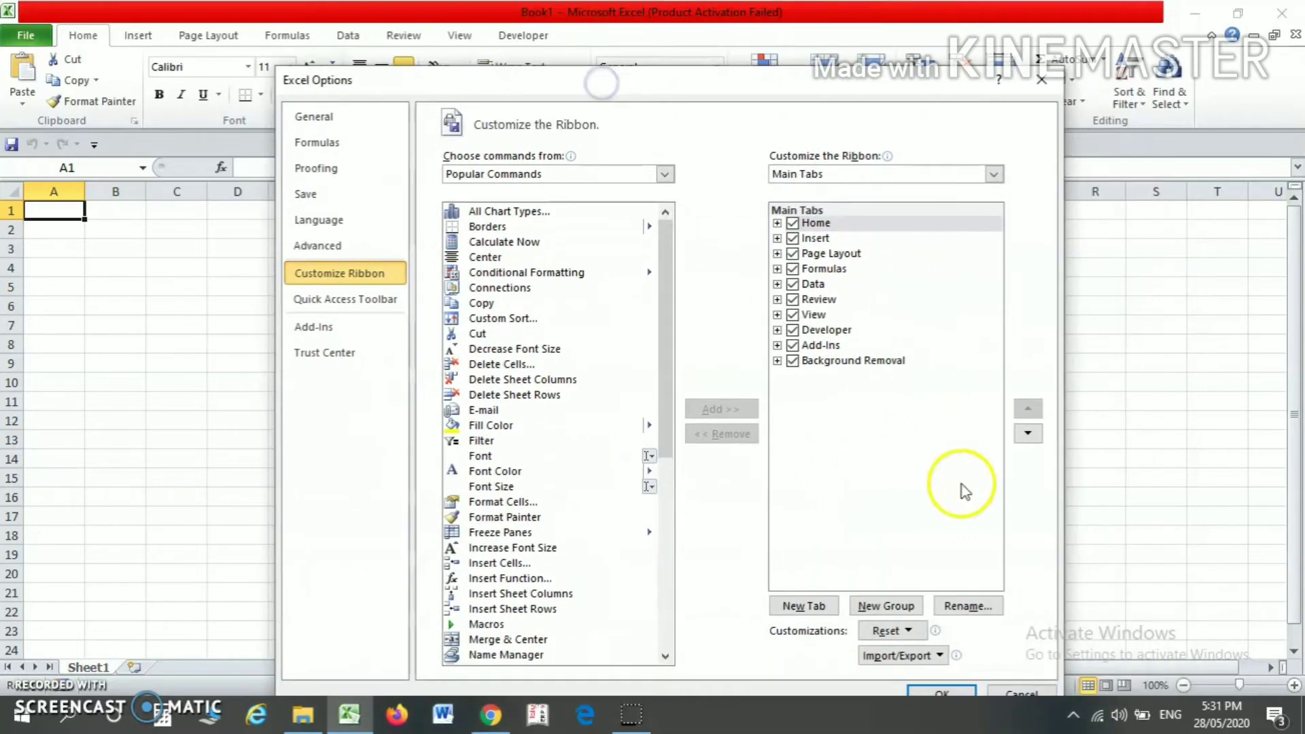
Add a New Tab, rename it LEARNING, and select its New Group (Custom).
left_click(799, 607)
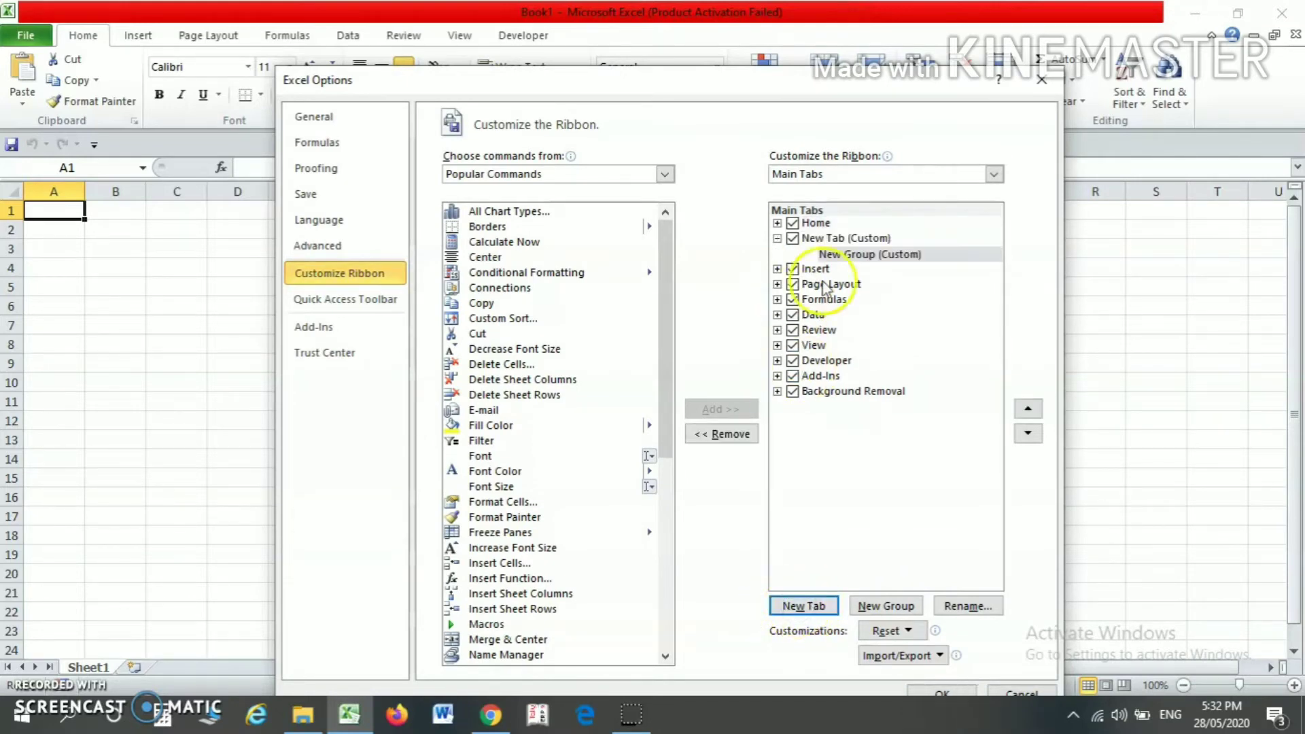
left_click(827, 240)
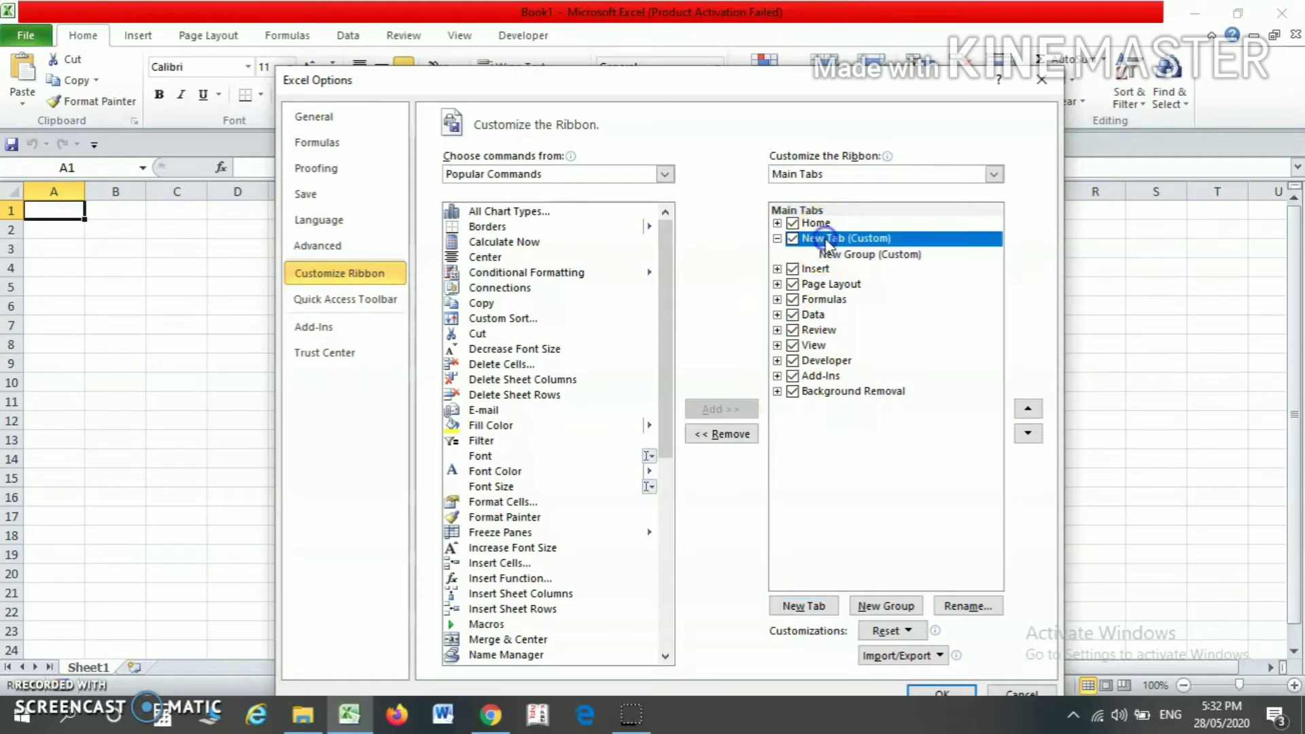
left_click(969, 607)
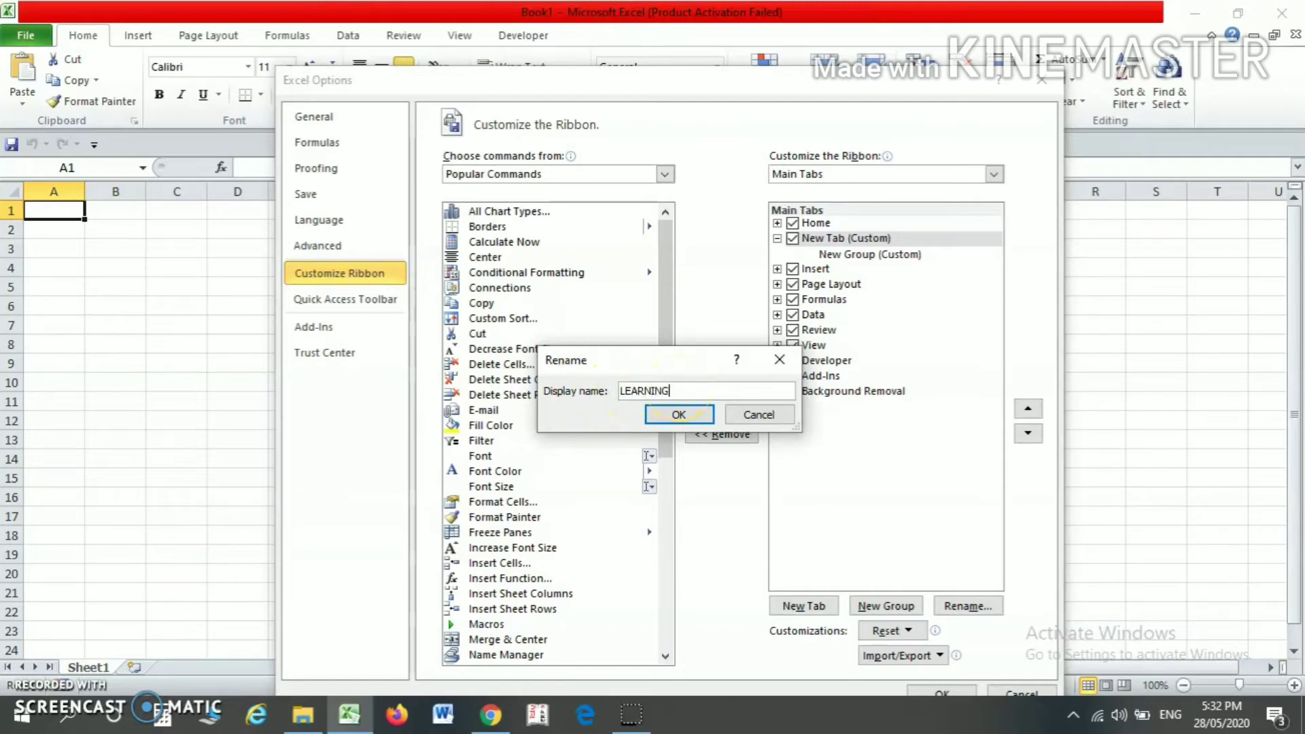
left_click(669, 414)
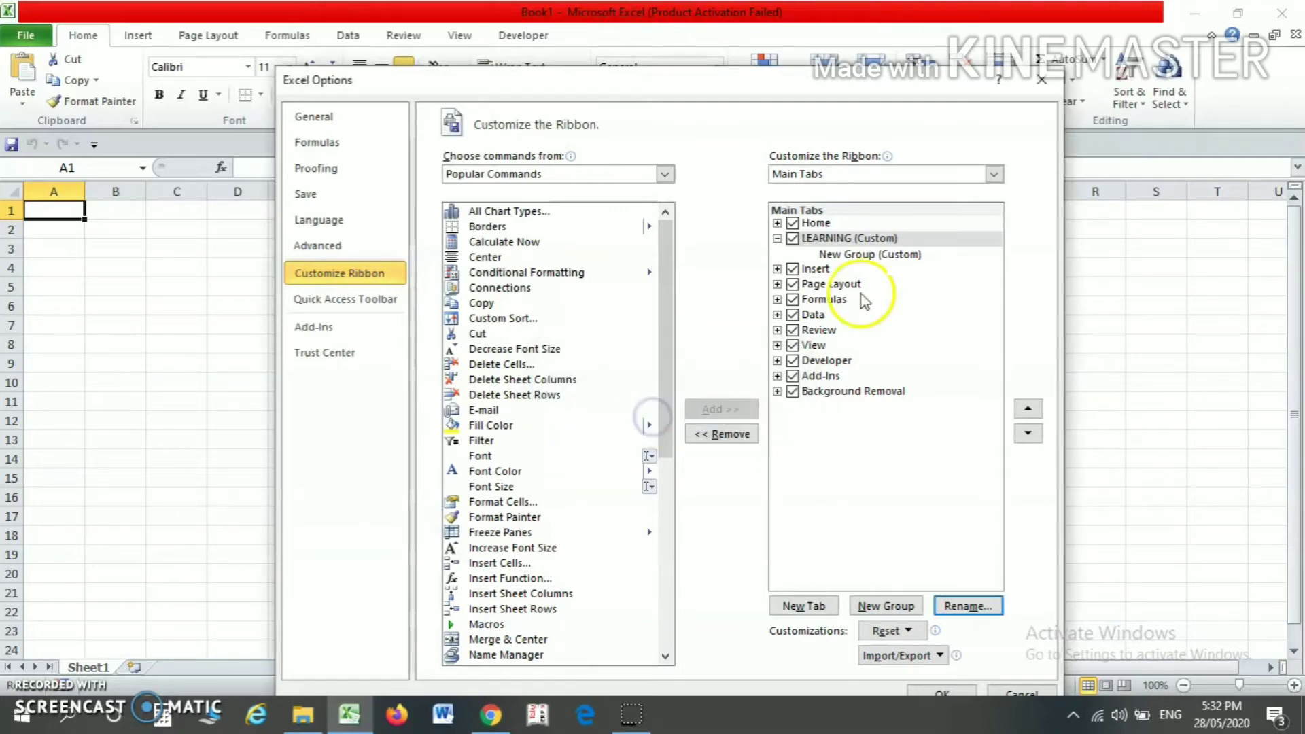
left_click(832, 256)
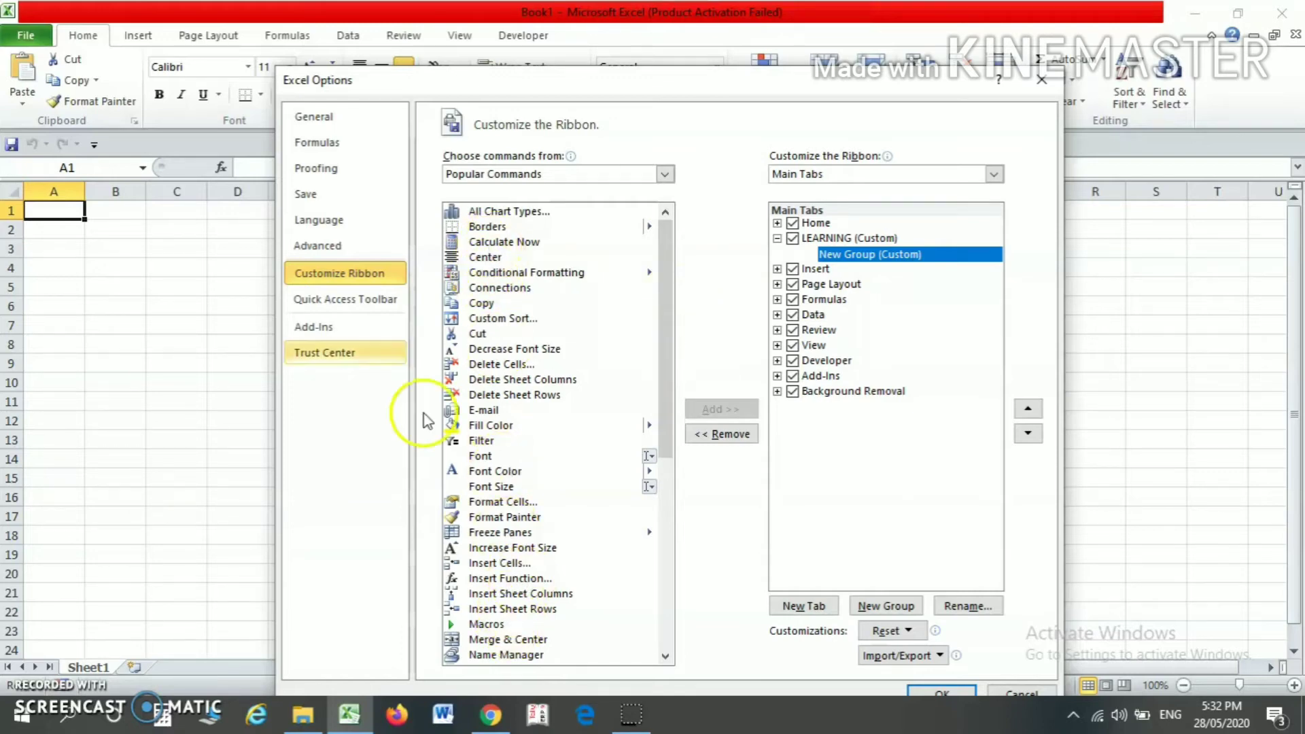
Add Fill Color, Delete Cells and Copy to LEARNING's New Group and confirm with OK.
left_click(490, 427)
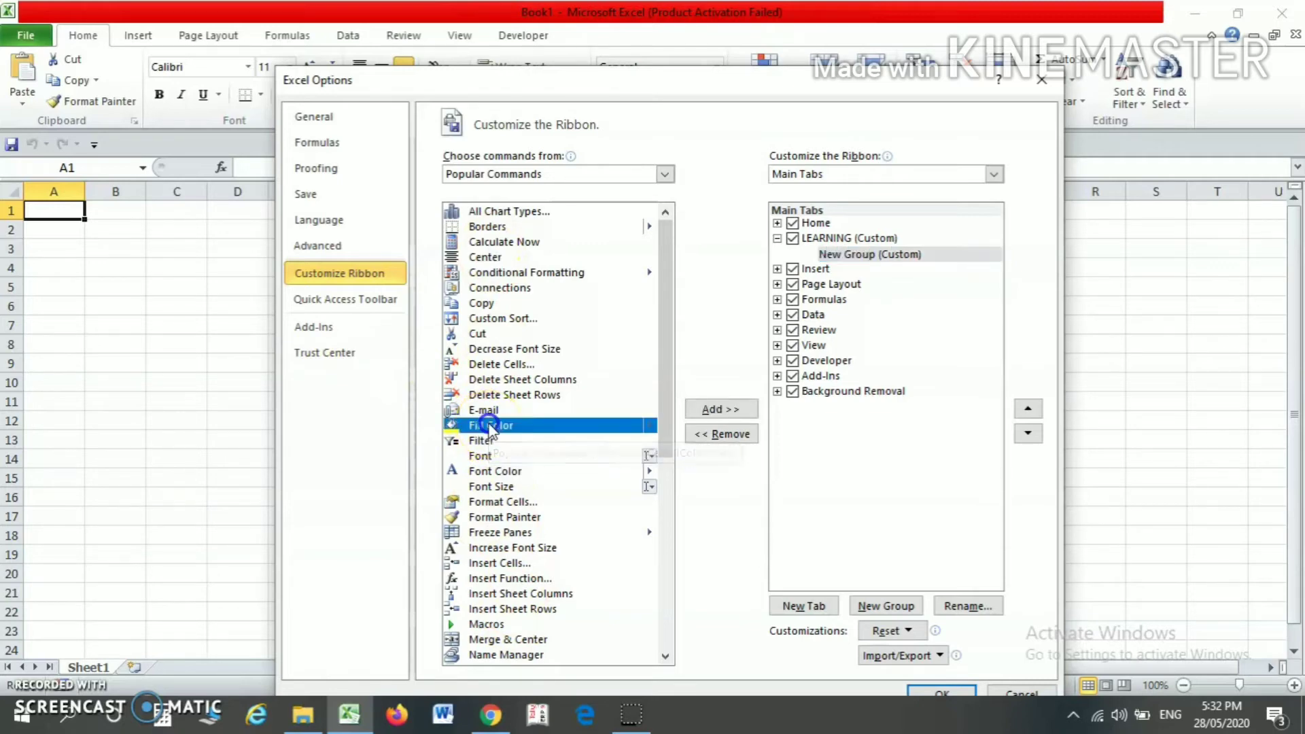
left_click(713, 410)
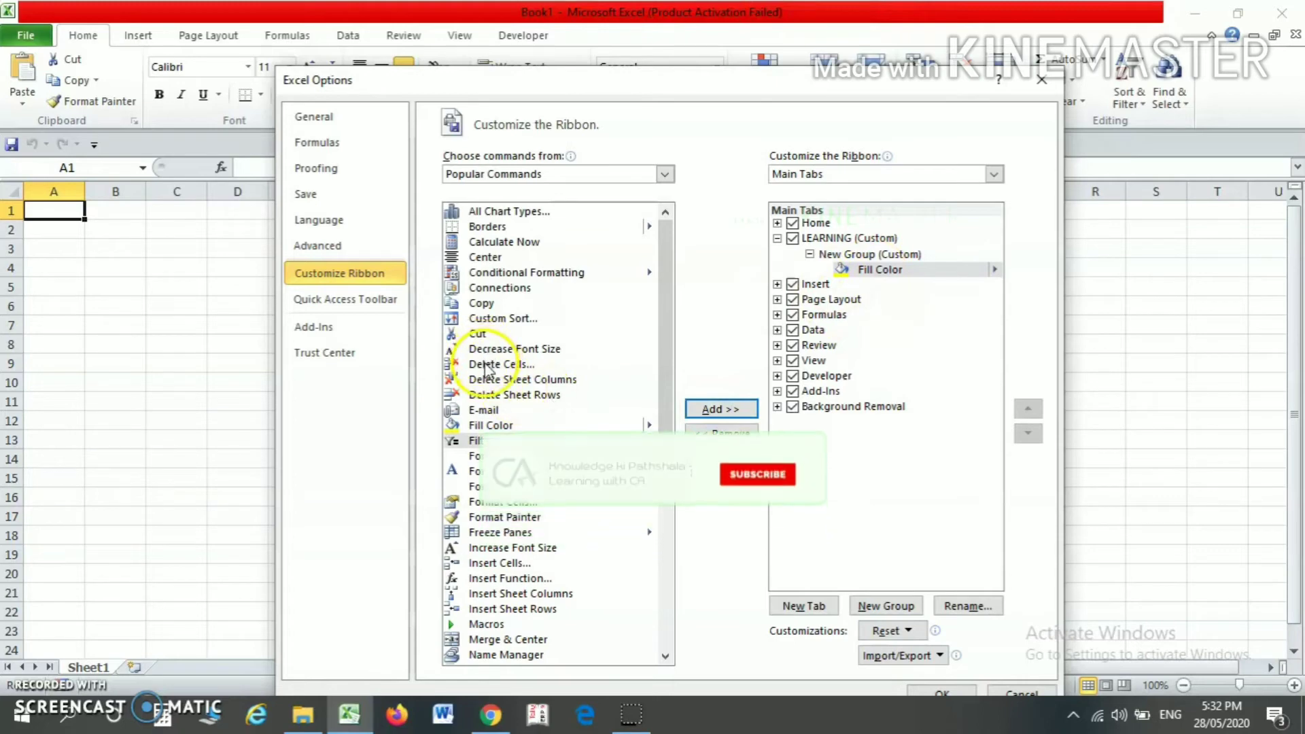
left_click(485, 365)
left_click(711, 410)
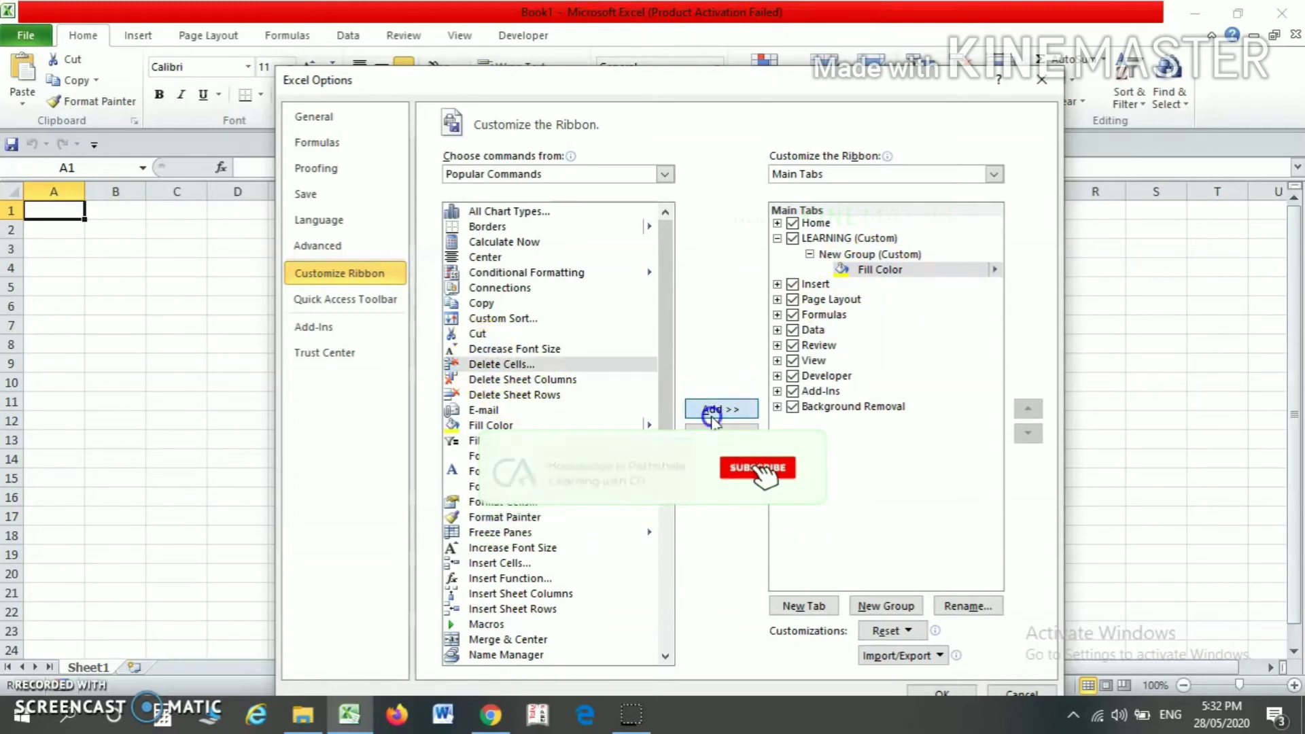
left_click(491, 303)
left_click(718, 408)
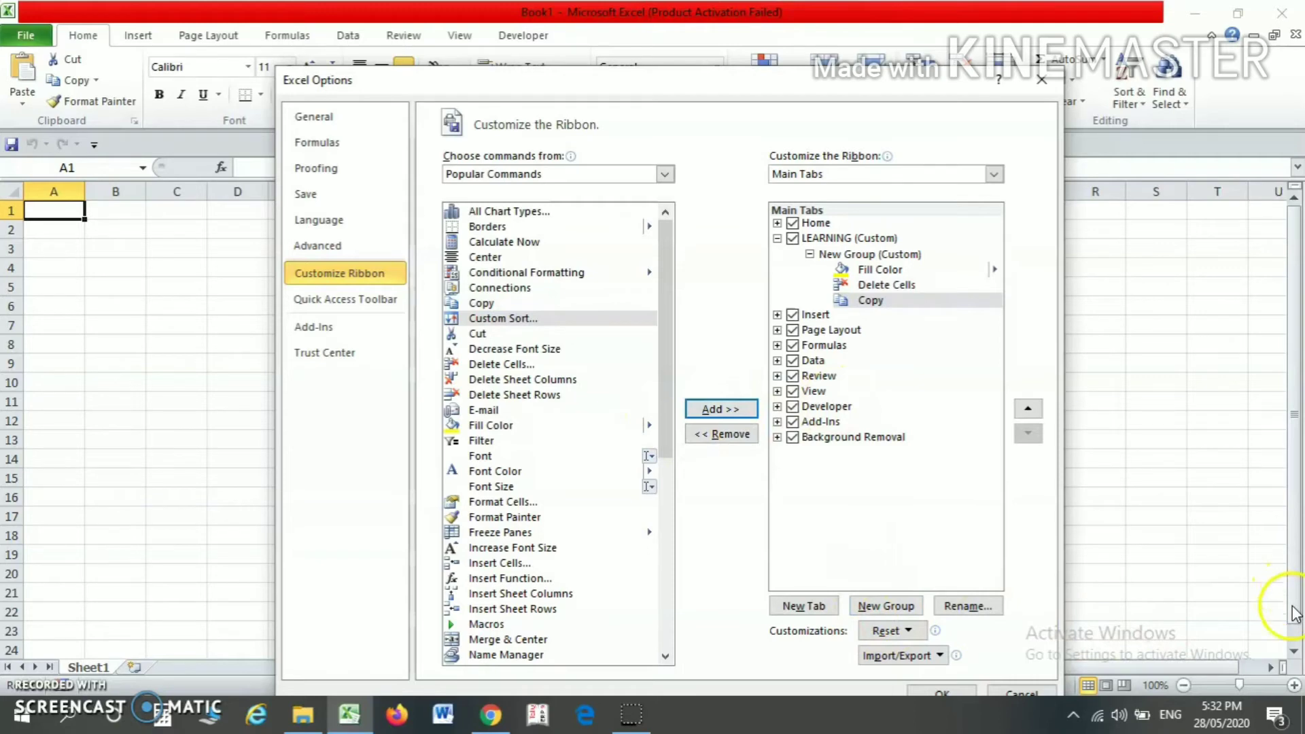
left_click(957, 693)
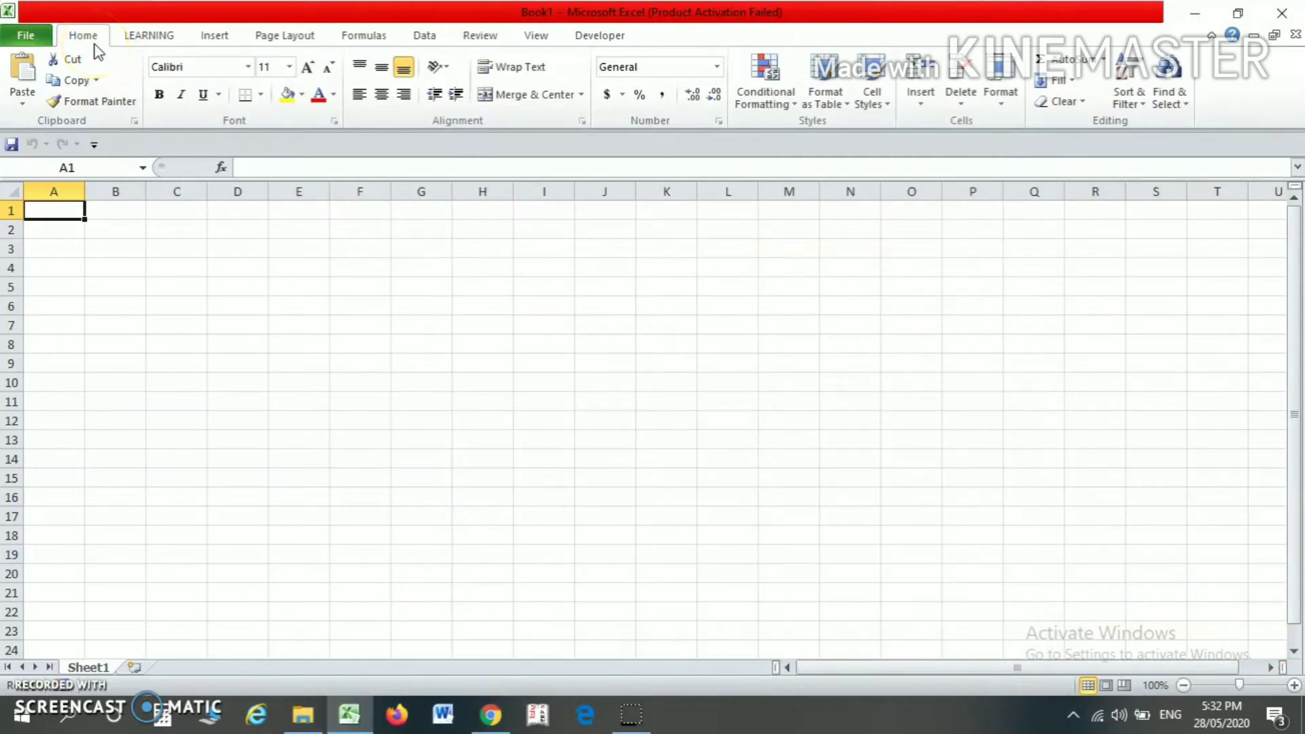
View the LEARNING tab's Shading, Delete Cells and Copy commands, then open the File backstage.
left_click(141, 39)
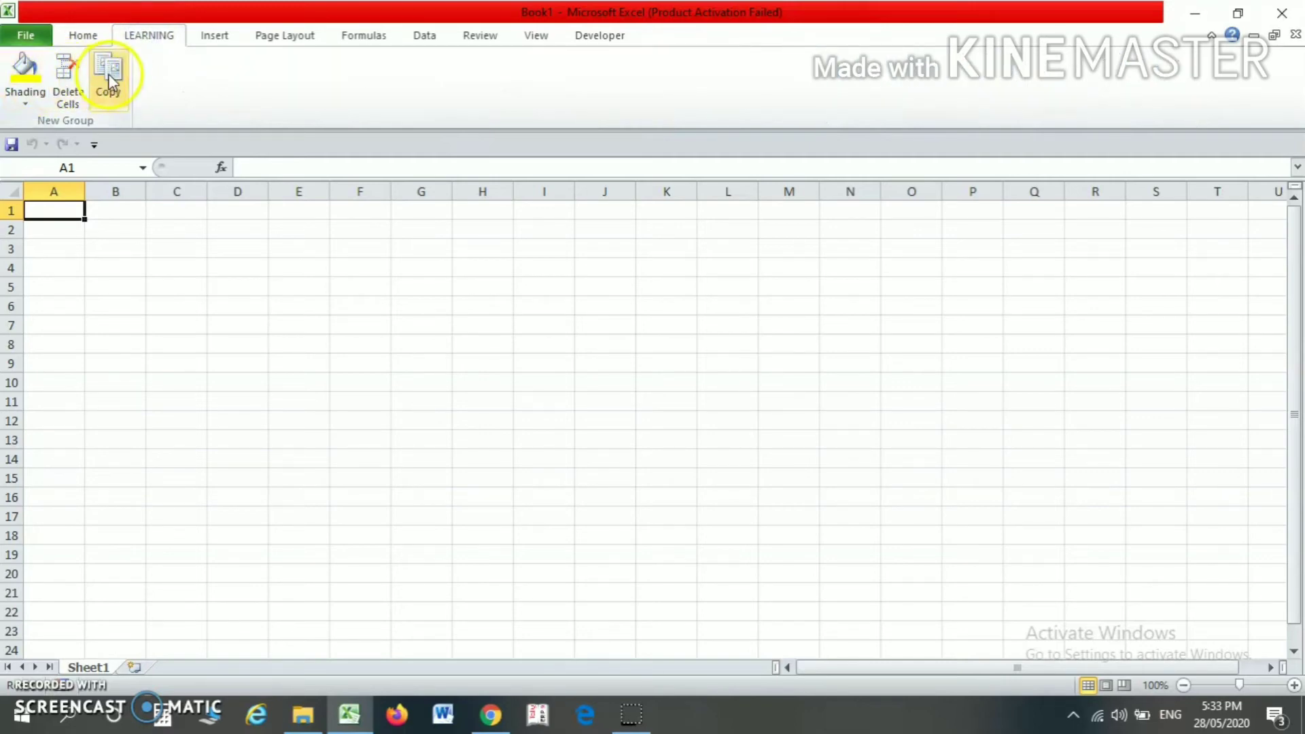
left_click(26, 35)
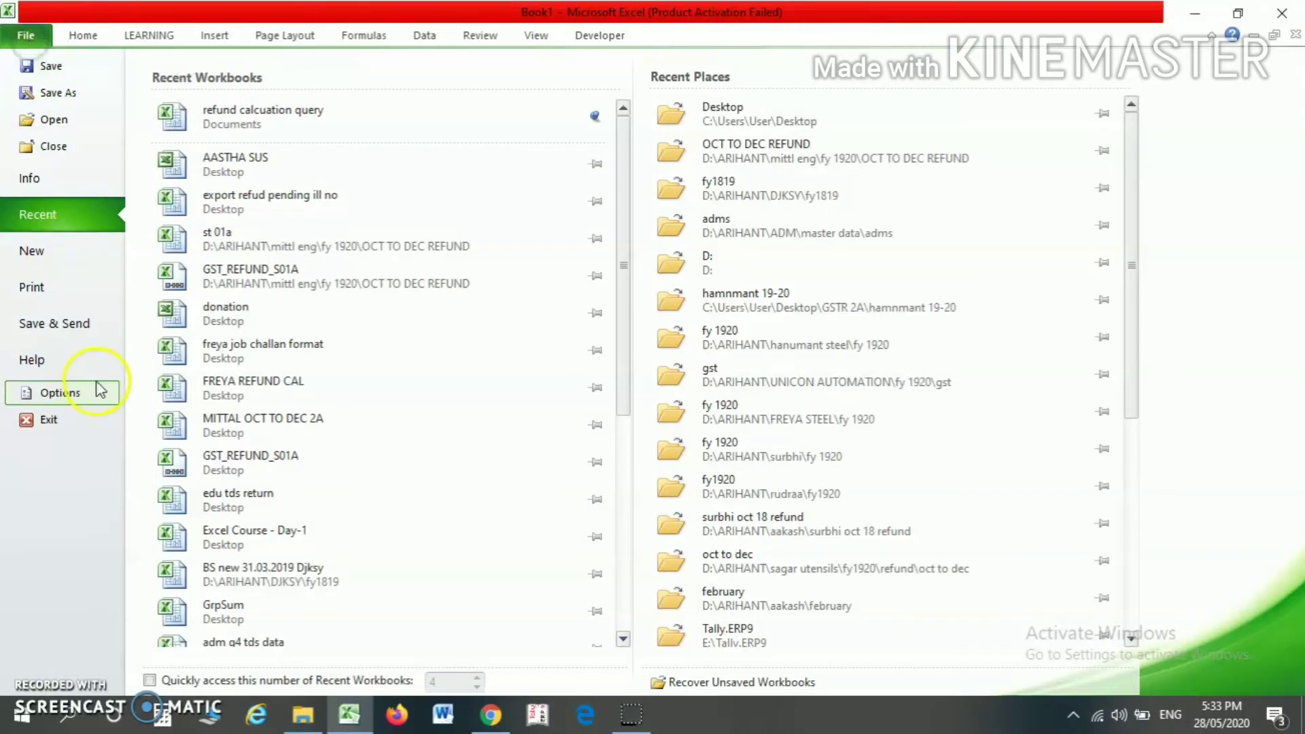
In Options > Customize Ribbon, select and expand LEARNING's New Group (Custom).
left_click(52, 392)
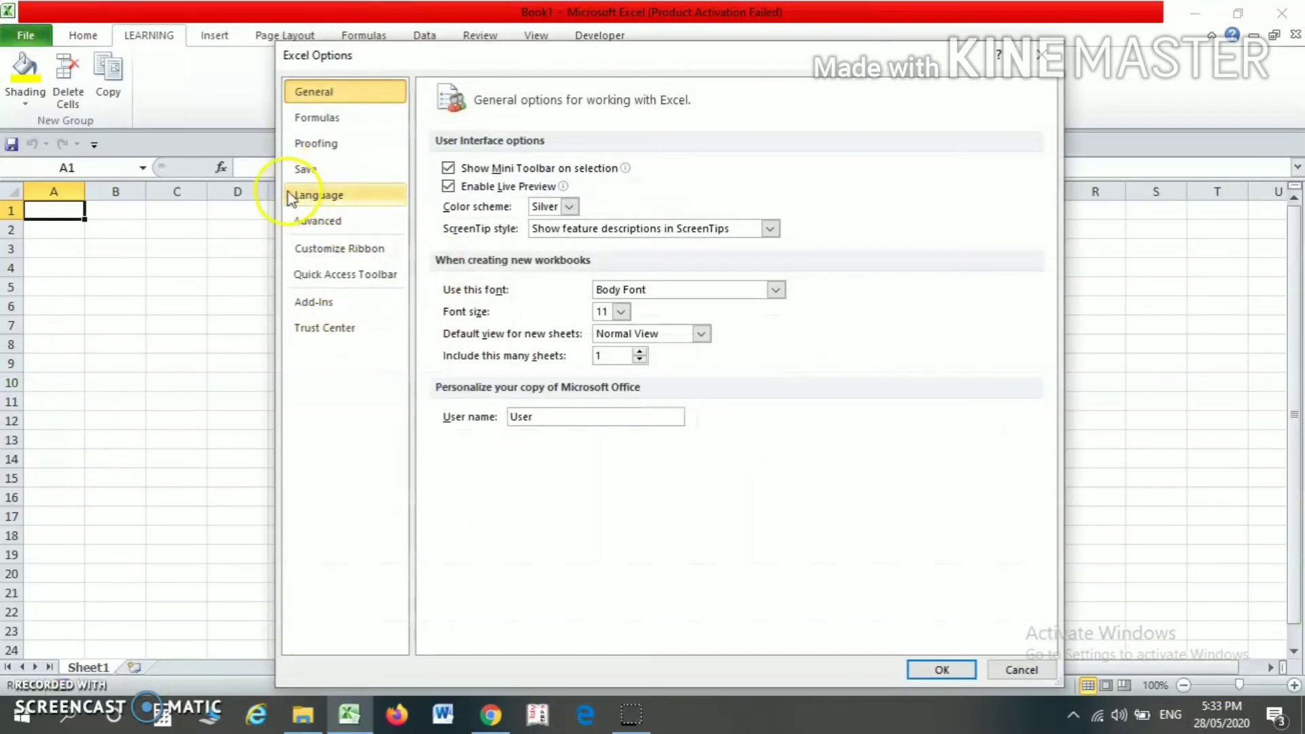
left_click(331, 250)
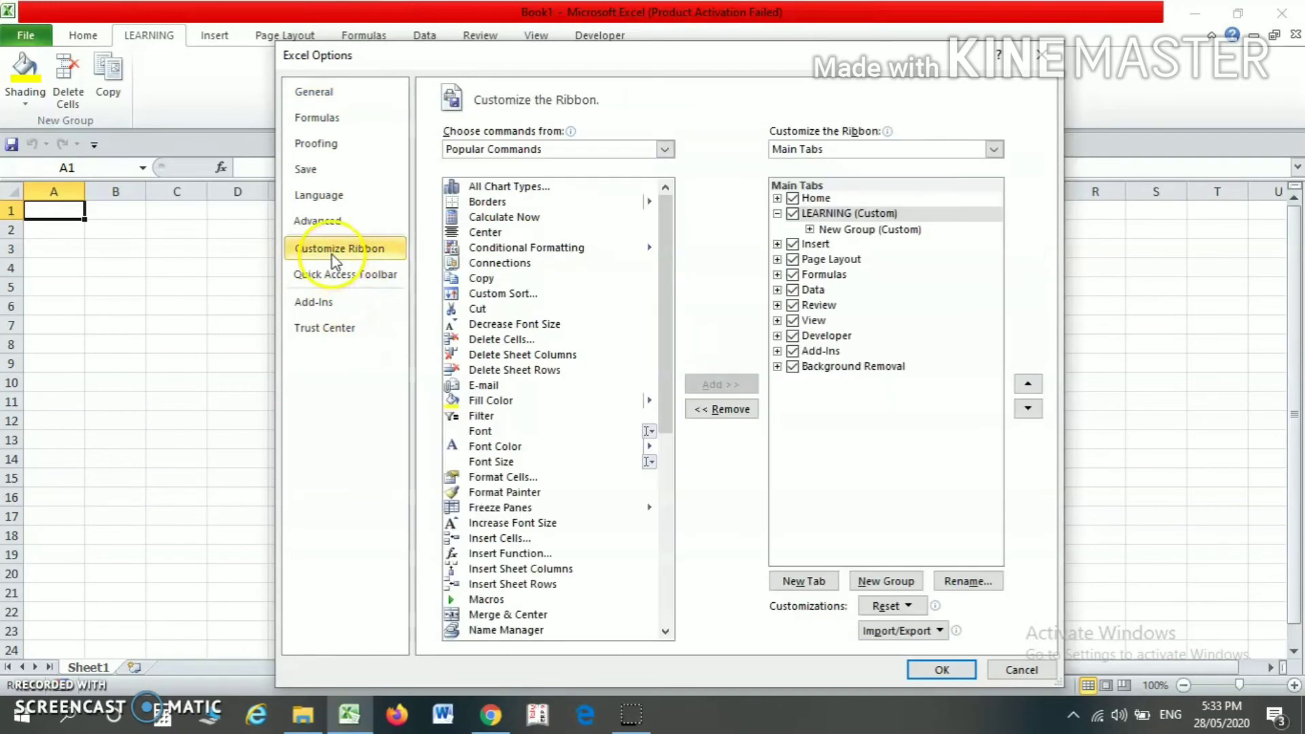
left_click(825, 216)
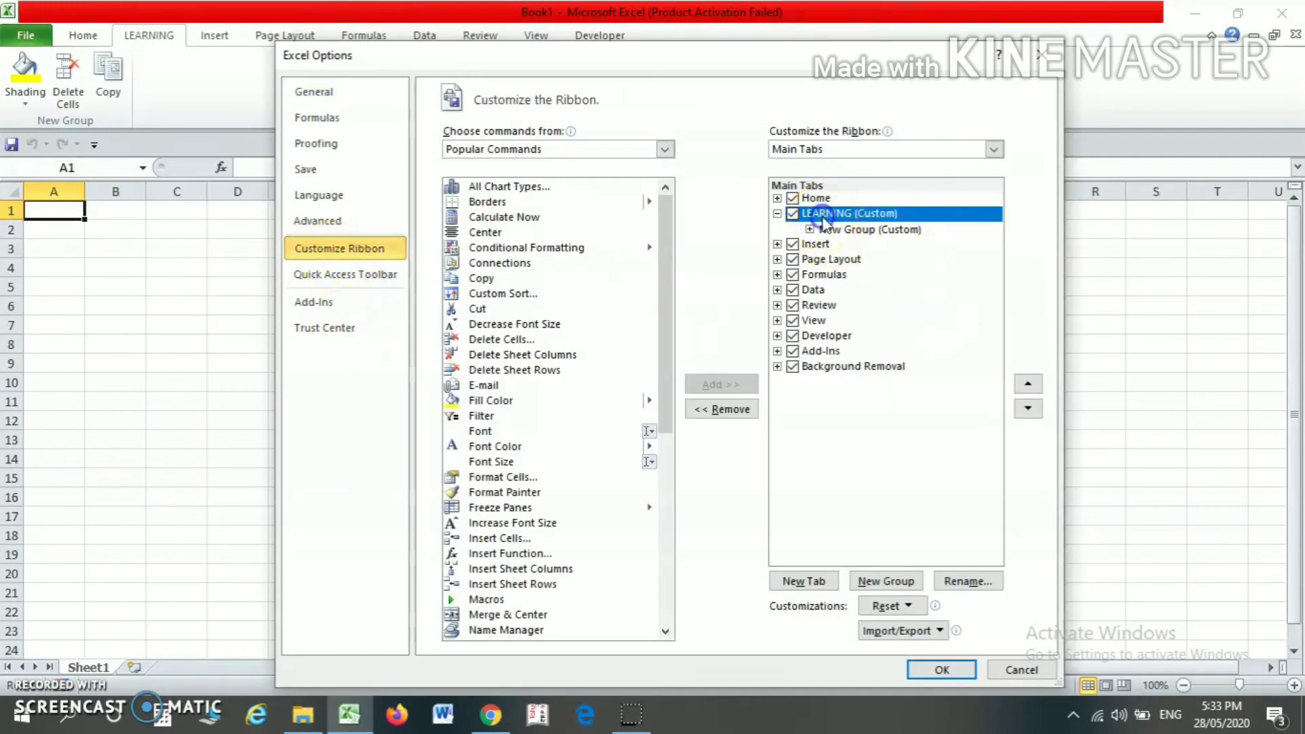
left_click(831, 230)
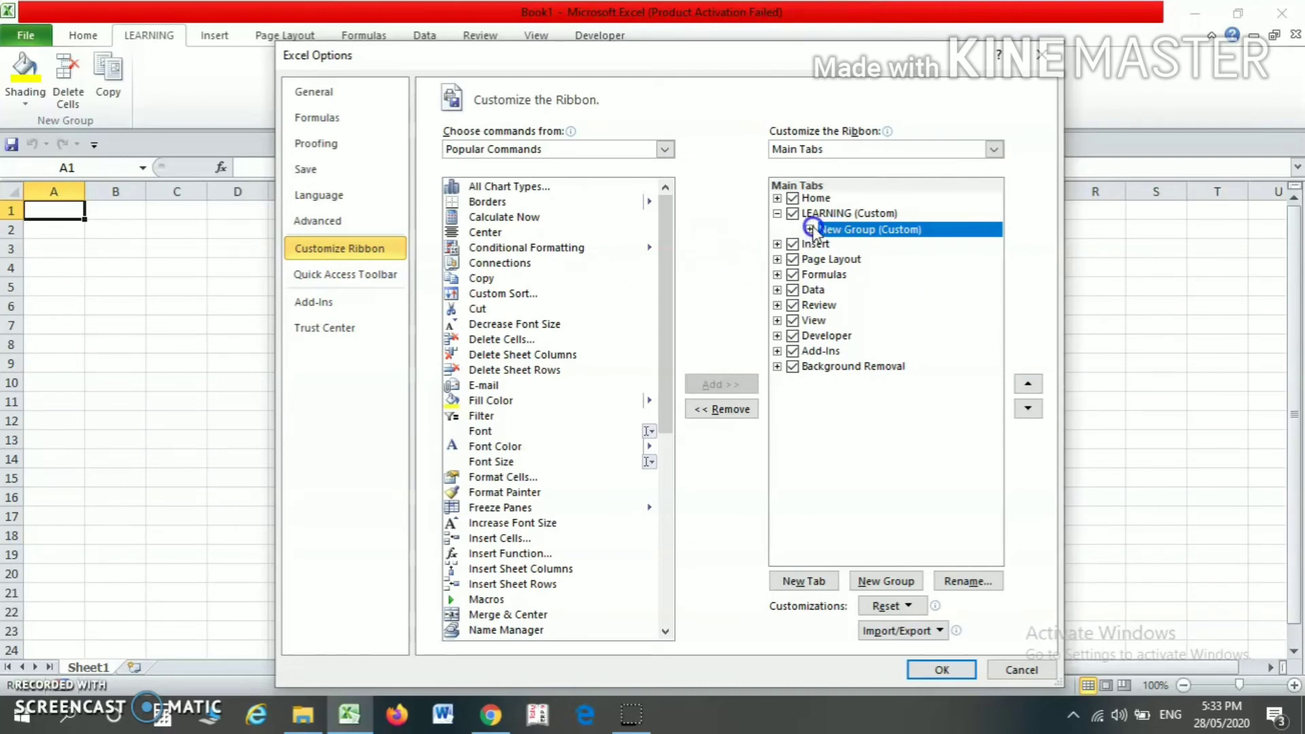
left_click(810, 229)
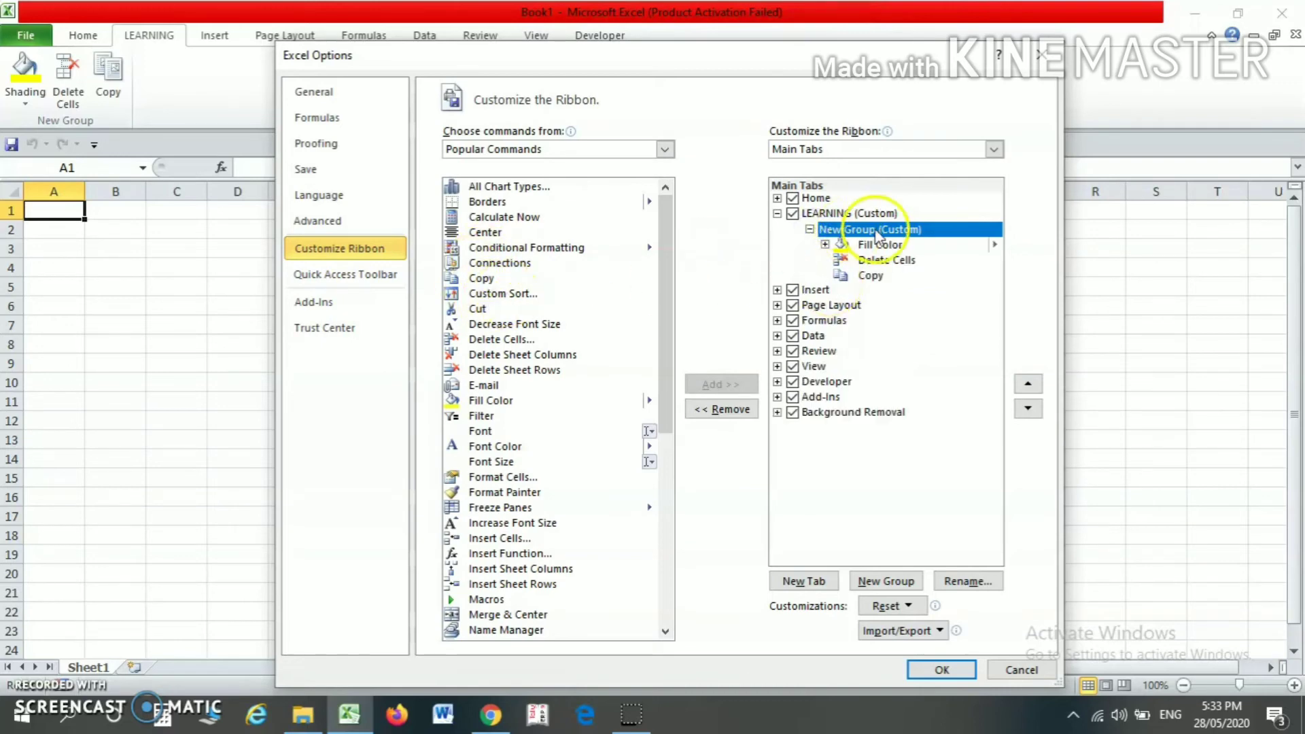
Add Conditional Formatting to the group, remove Copy, and apply with OK.
left_click(476, 247)
left_click(719, 384)
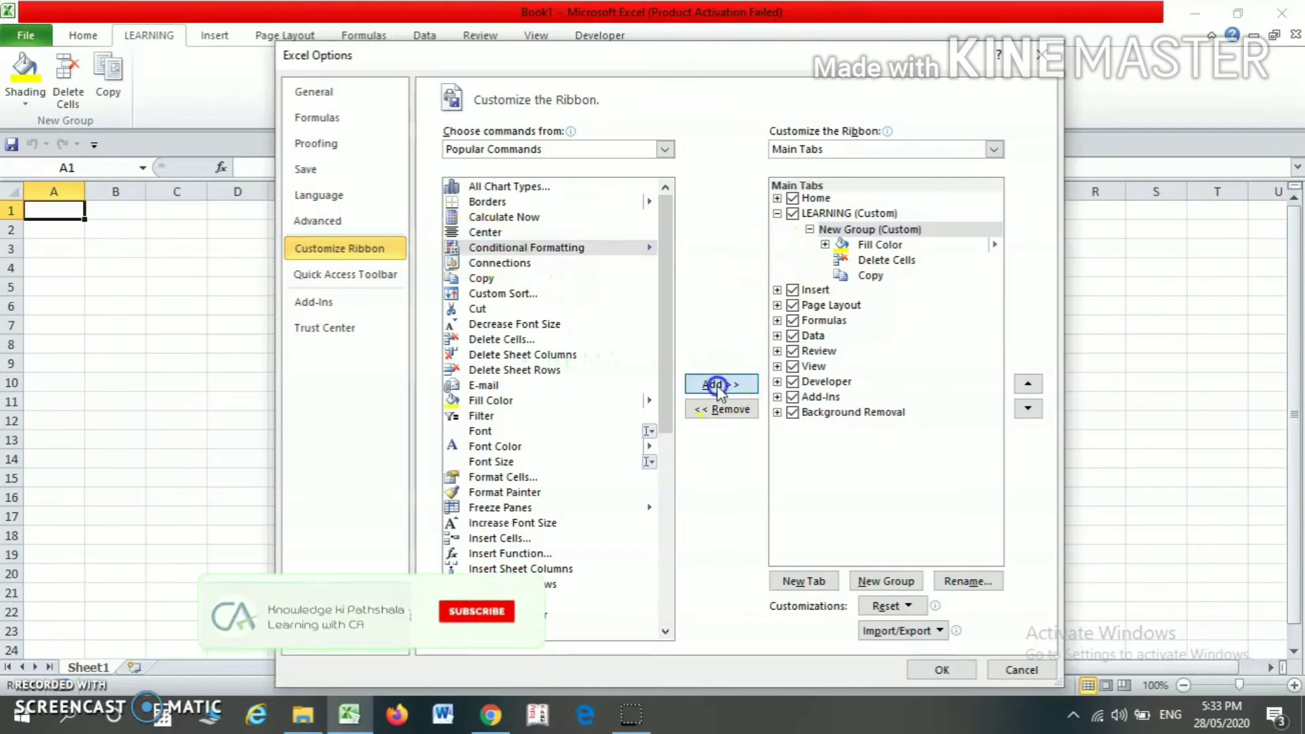
left_click(868, 277)
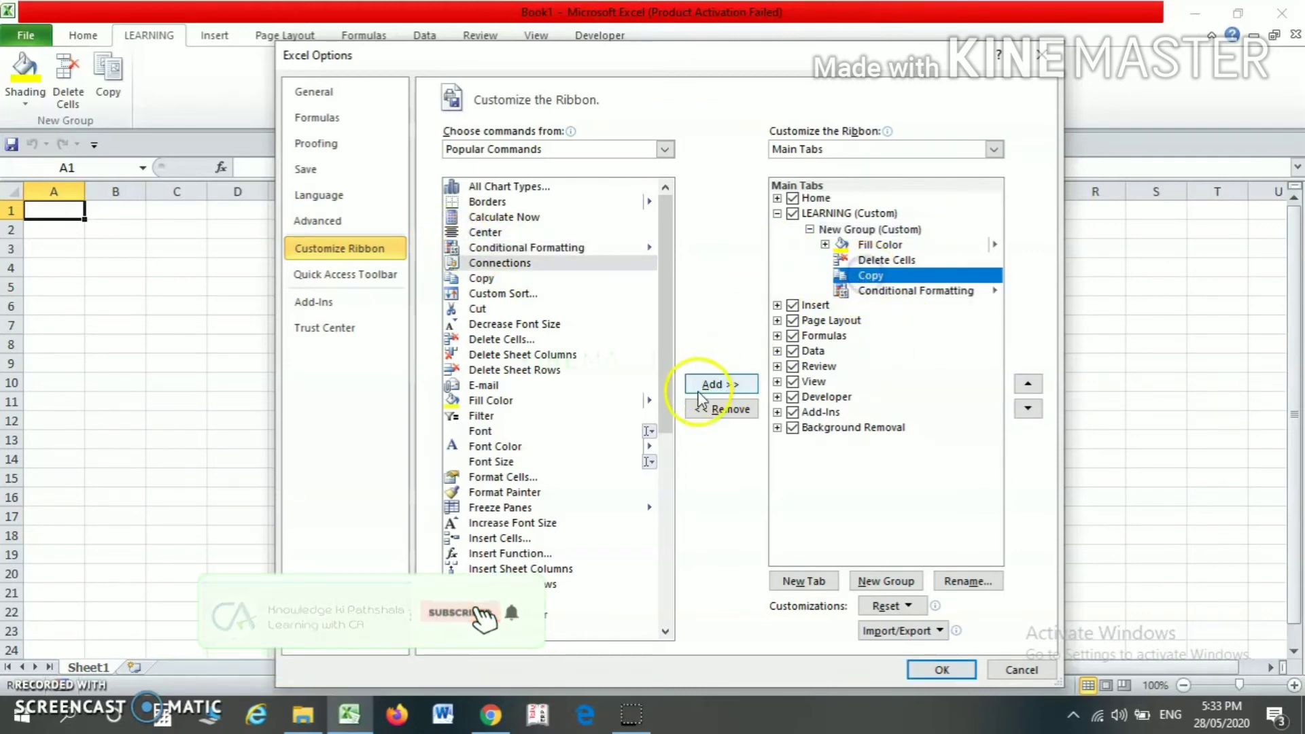
left_click(711, 410)
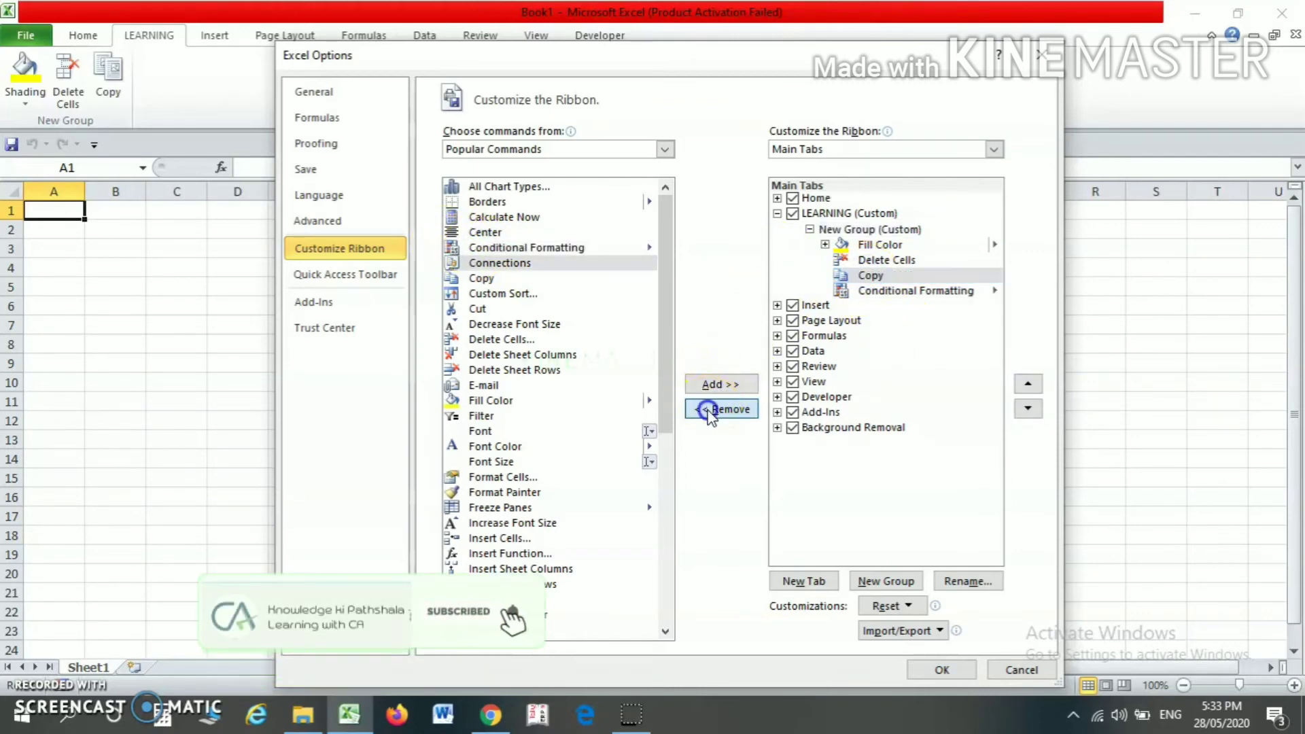
left_click(936, 671)
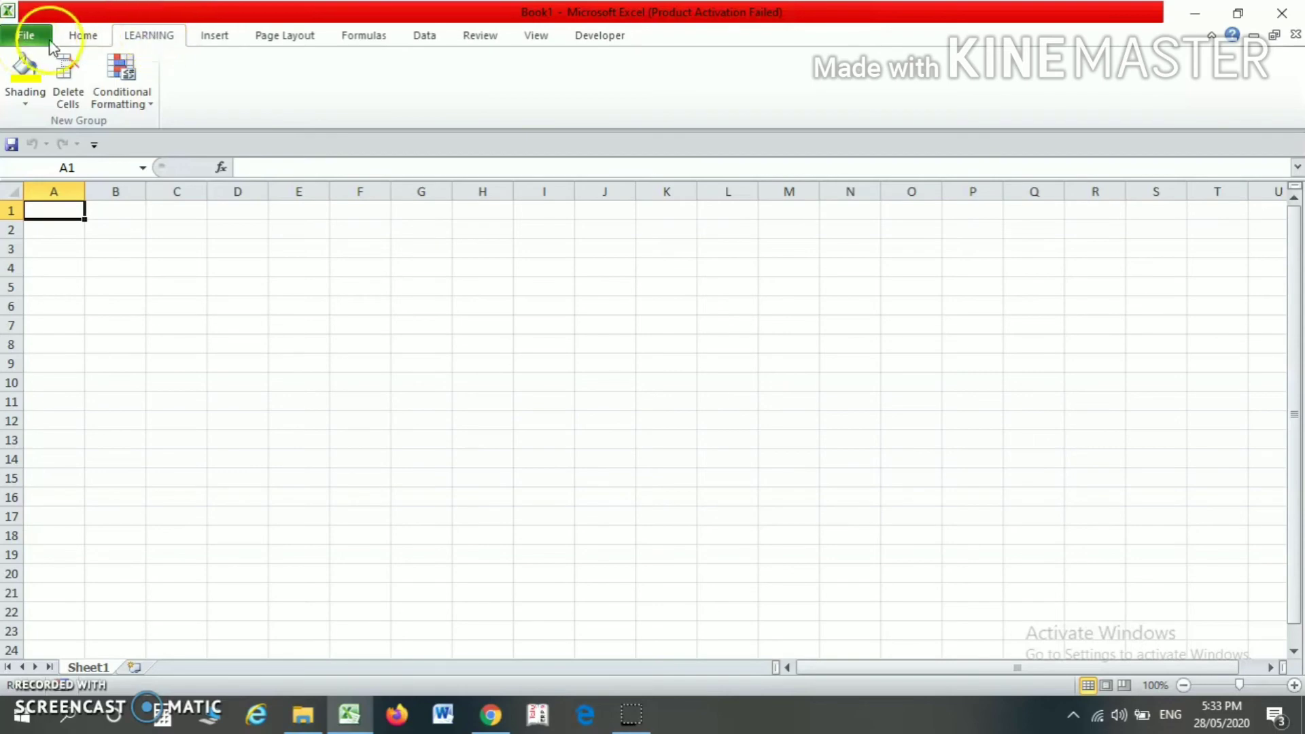
Remove the LEARNING (Custom) tab in Options > Customize Ribbon and apply with OK.
left_click(28, 41)
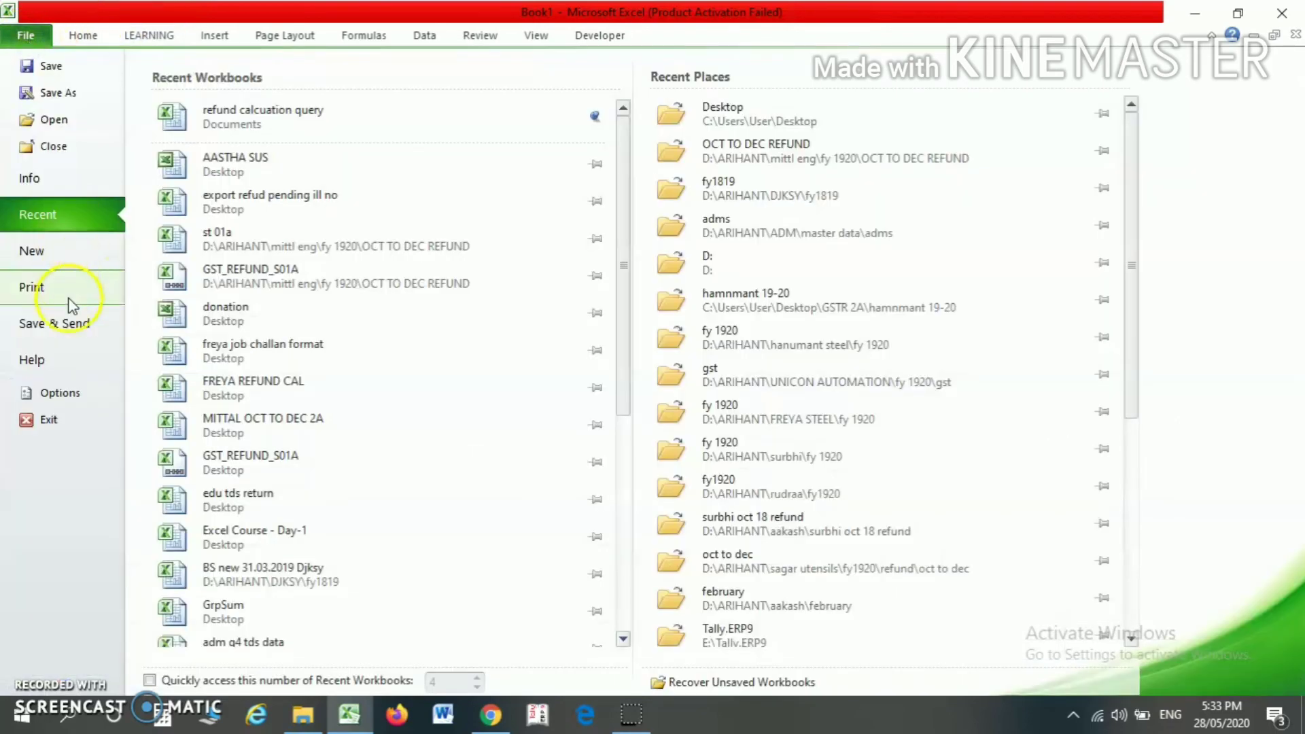
left_click(57, 394)
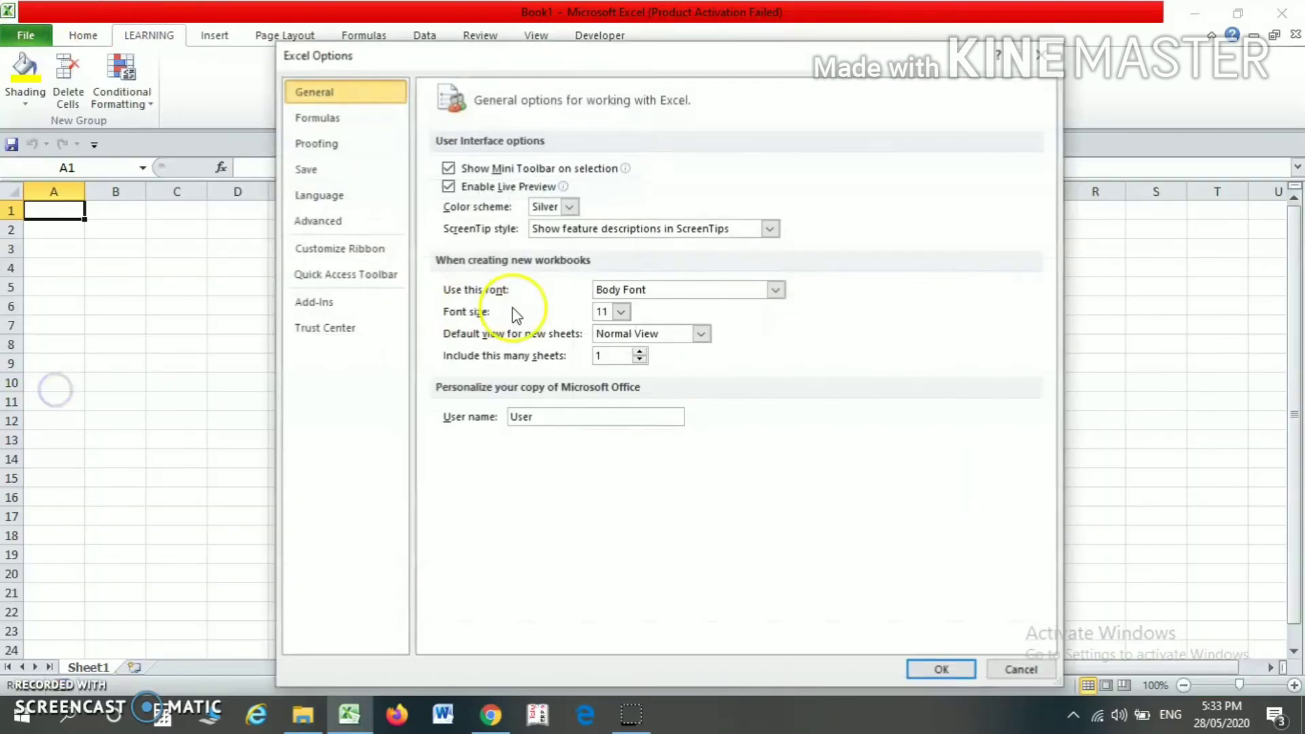
left_click(304, 254)
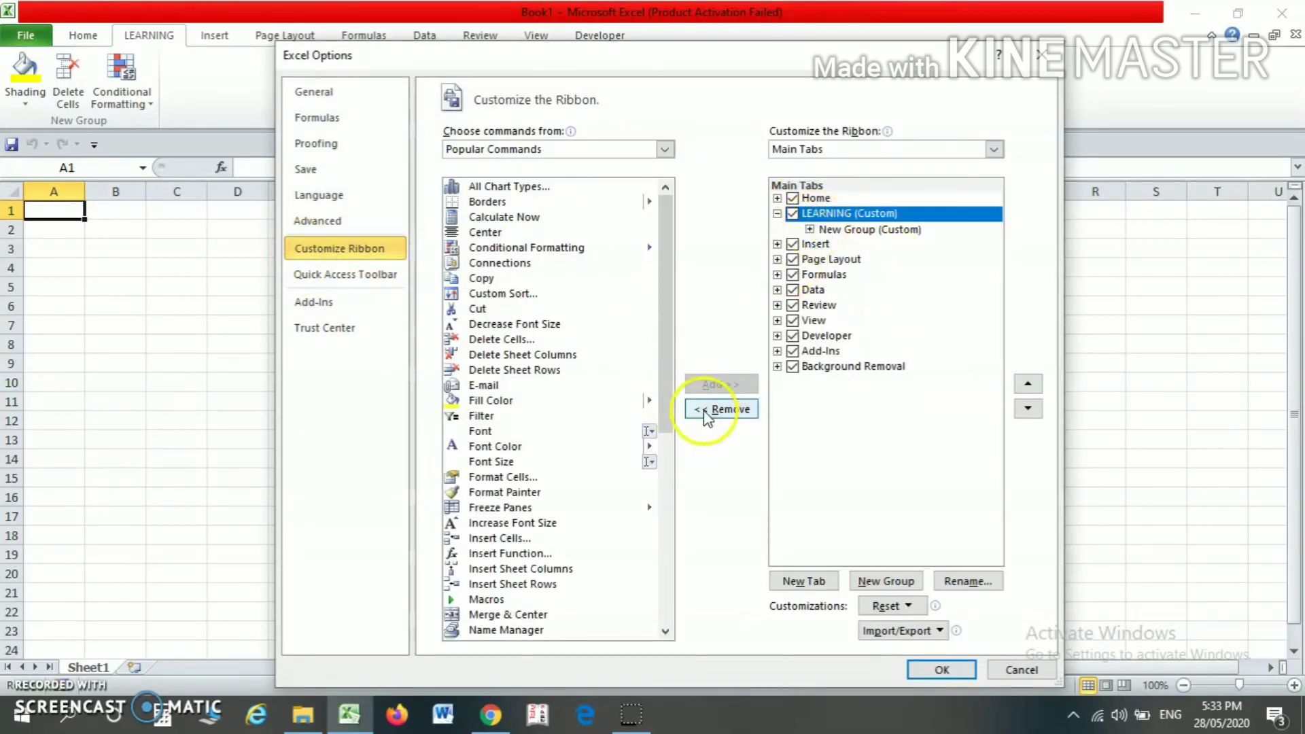
left_click(728, 410)
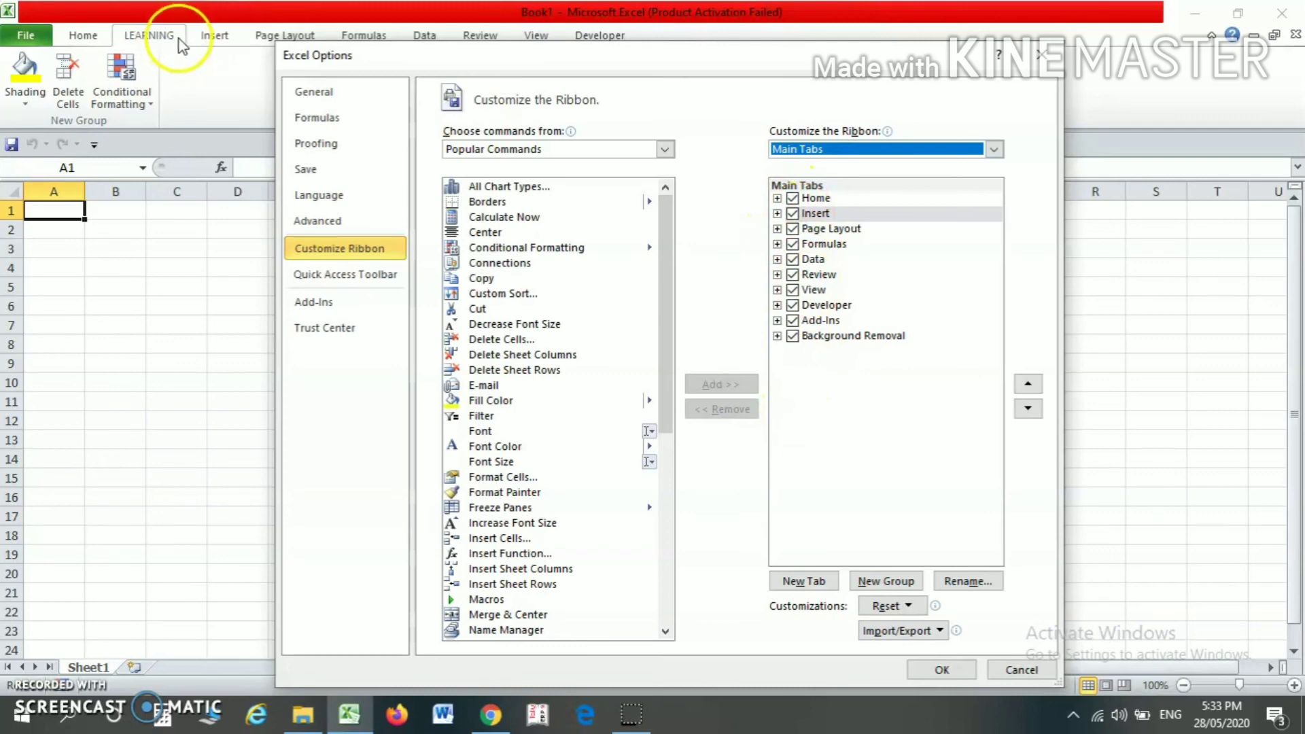
left_click(942, 671)
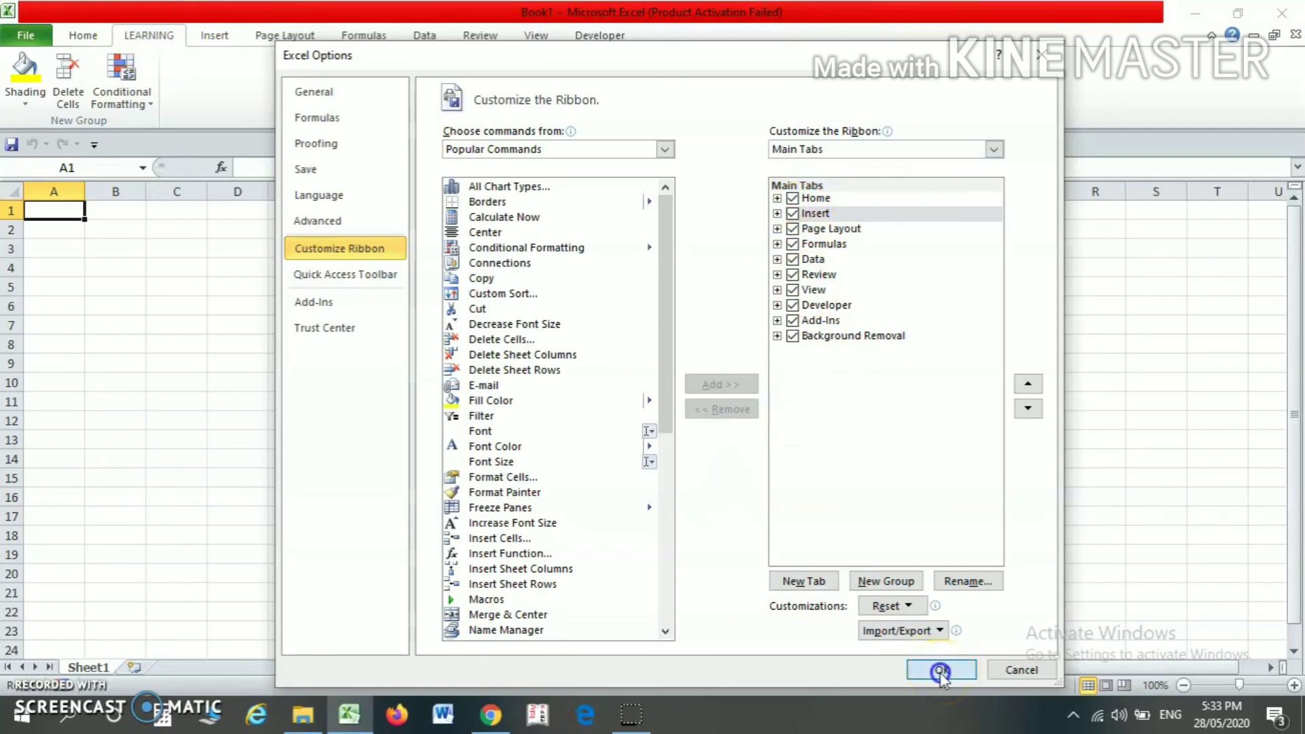